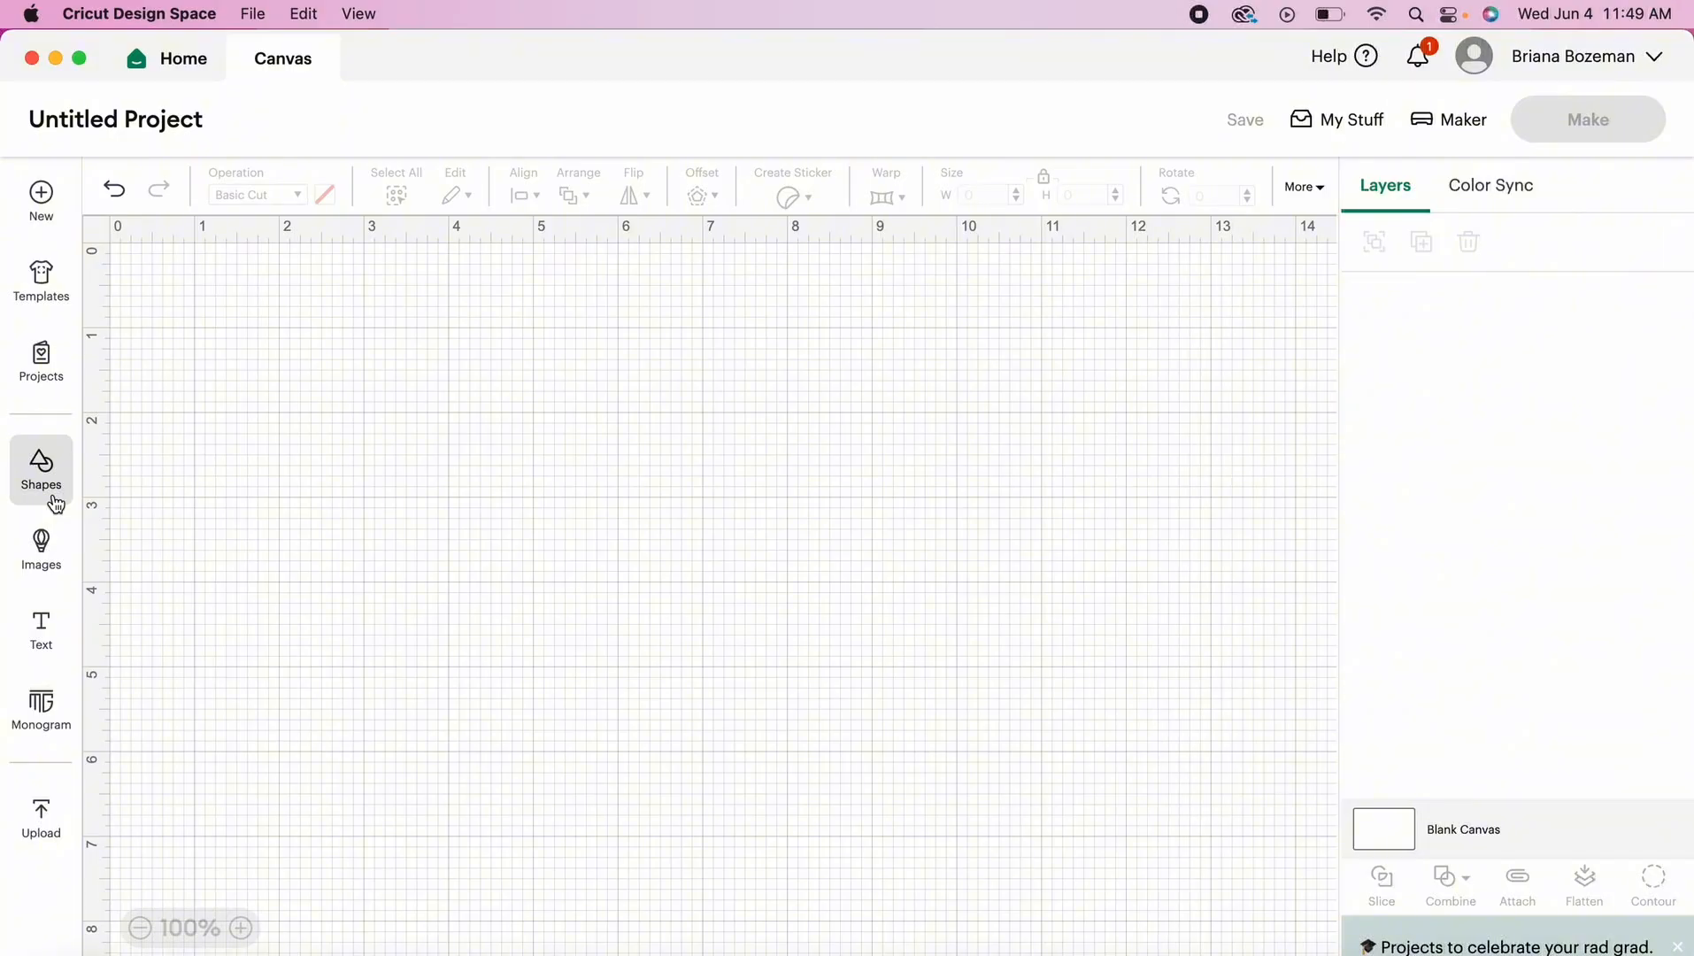
- Insert a heart from the free basic shapes onto the blank canvas and collapse the shape library
left_click(52, 480)
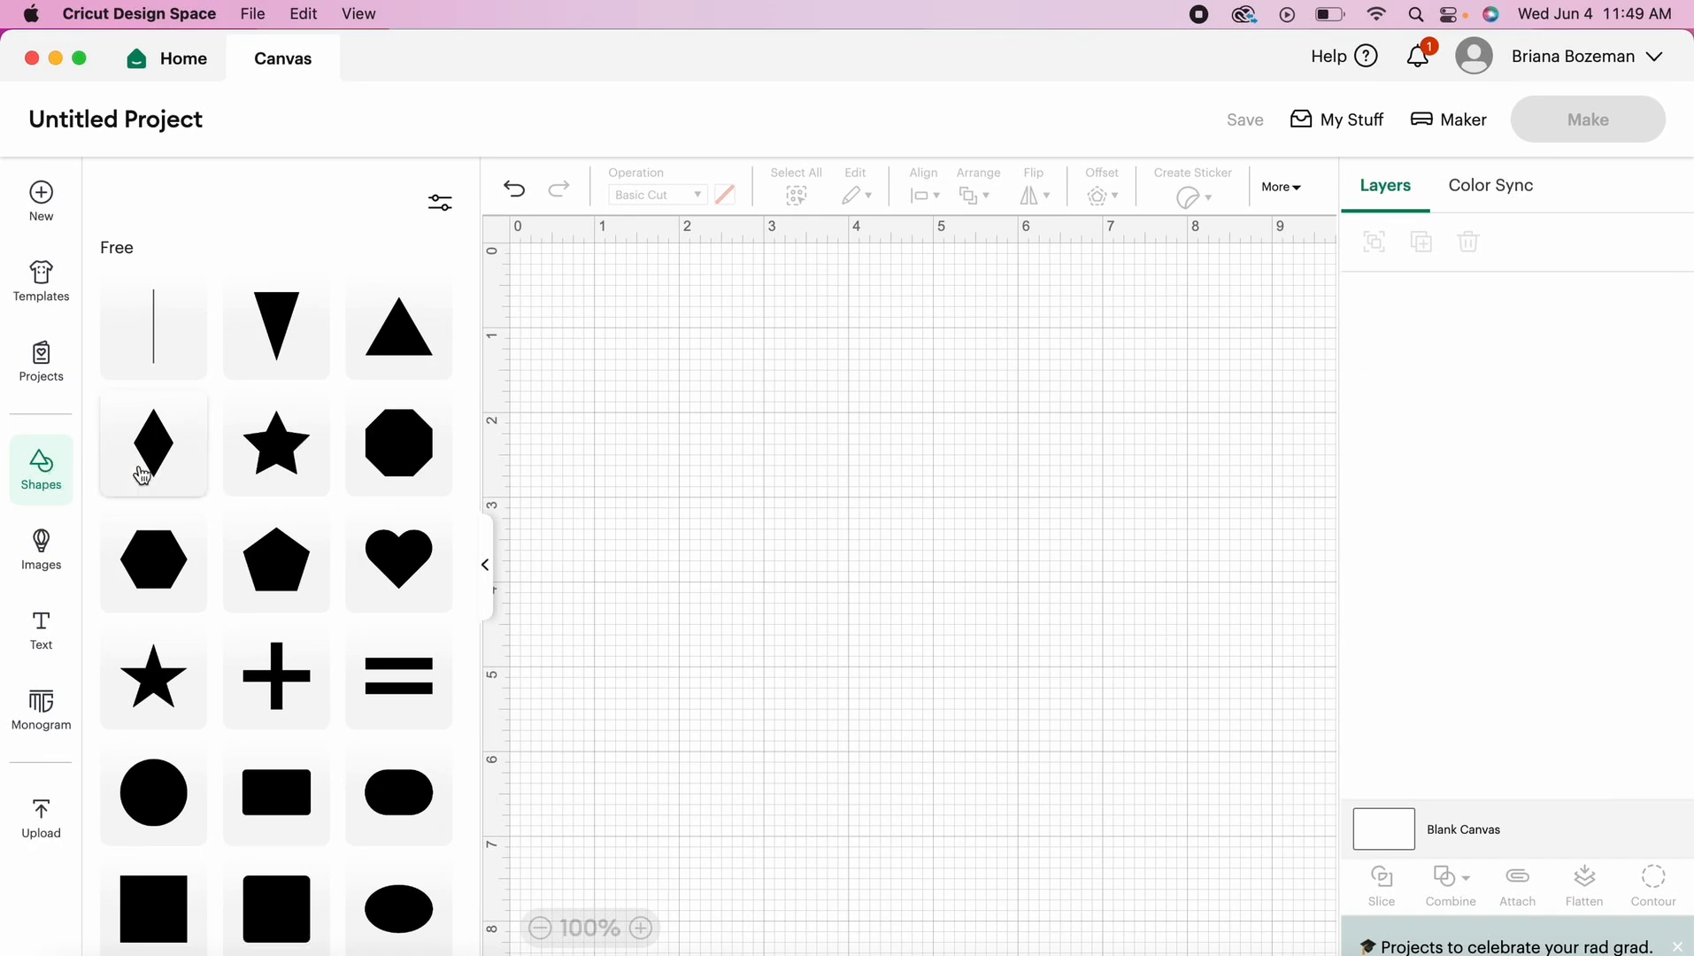
left_click(414, 590)
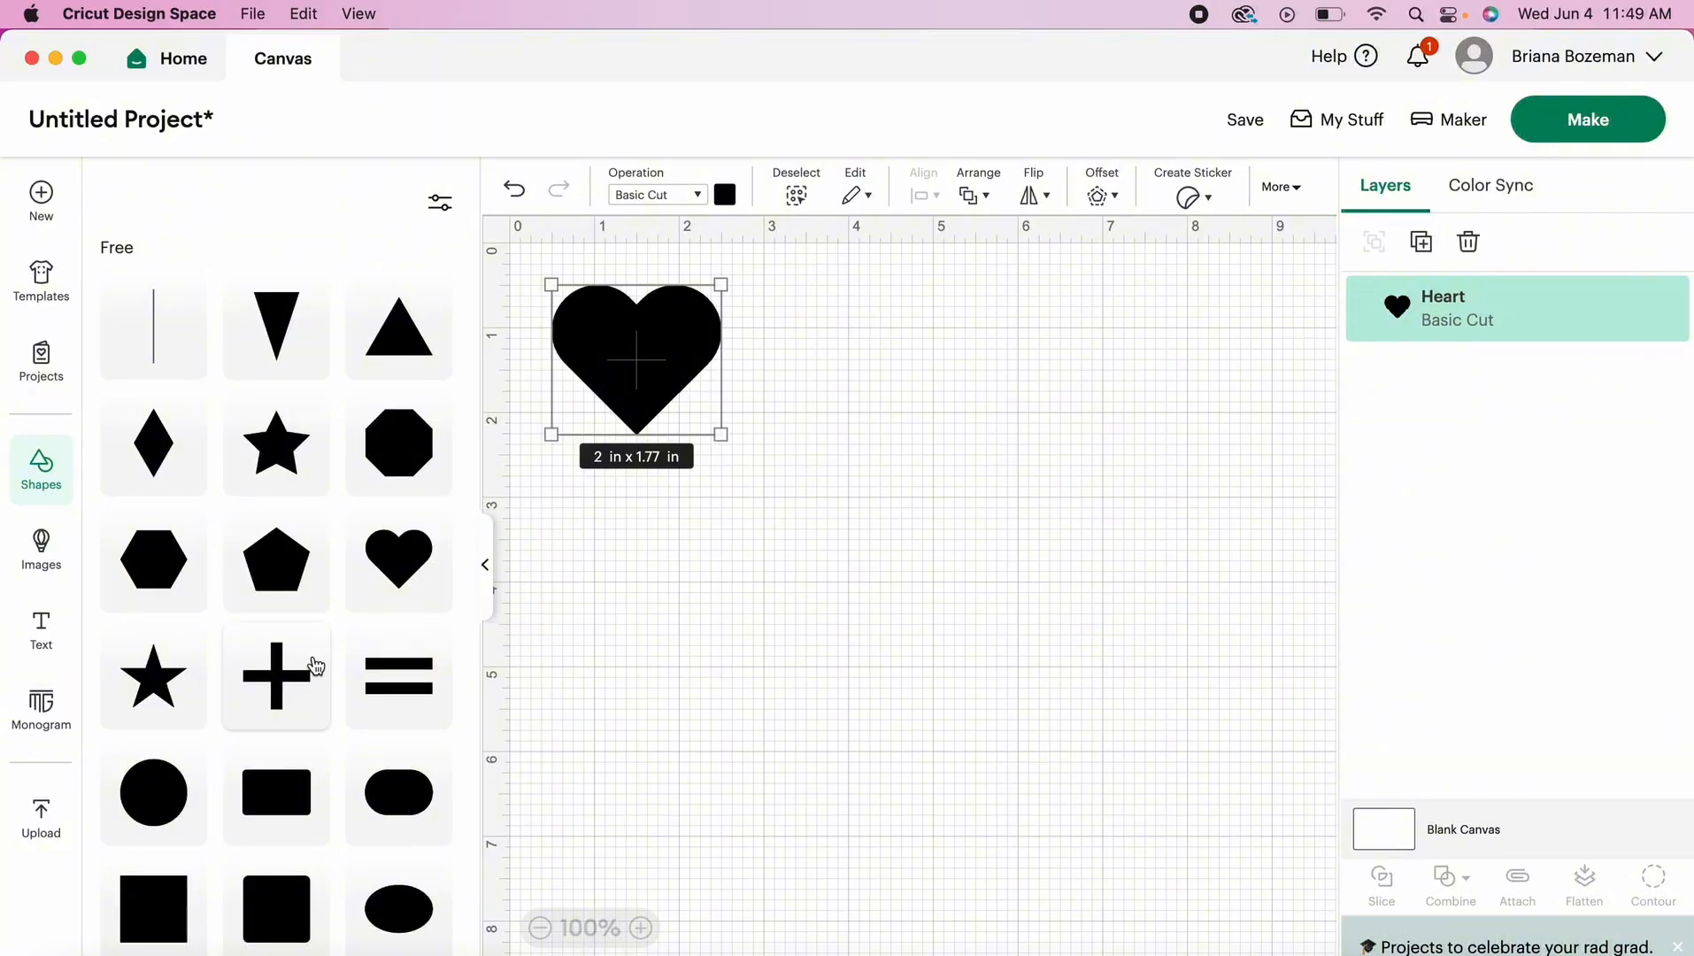
left_click(485, 566)
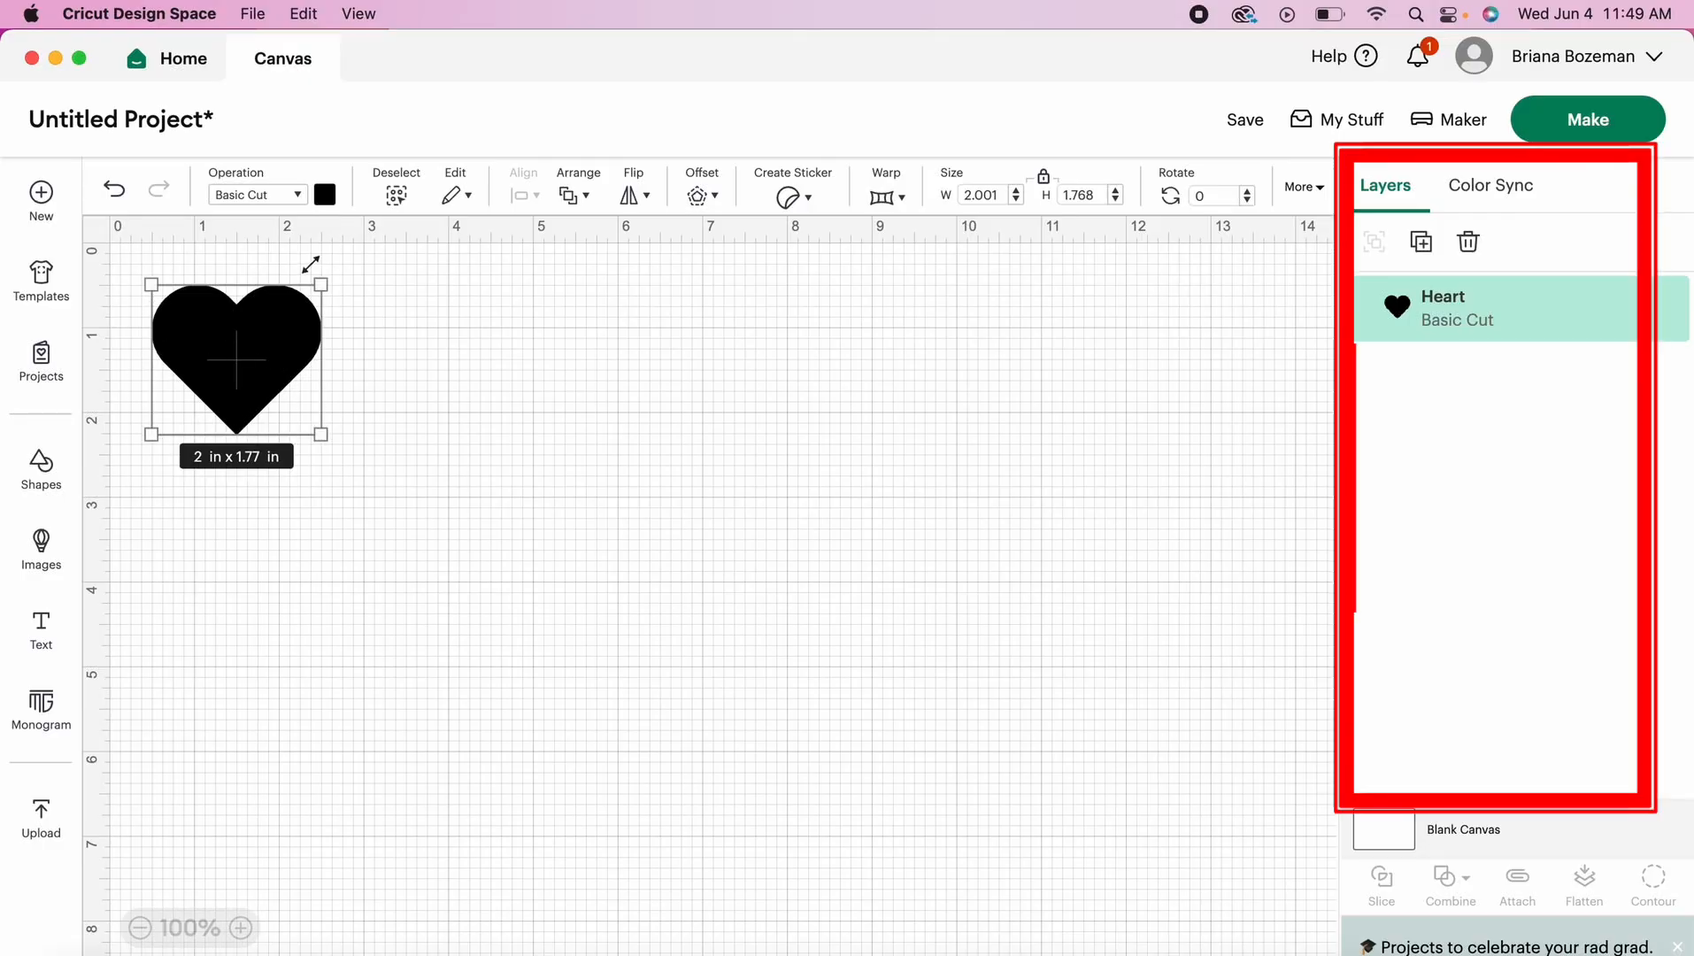
- Duplicate the heart four times to make five identical hearts
left_click(1425, 247)
left_click(1425, 248)
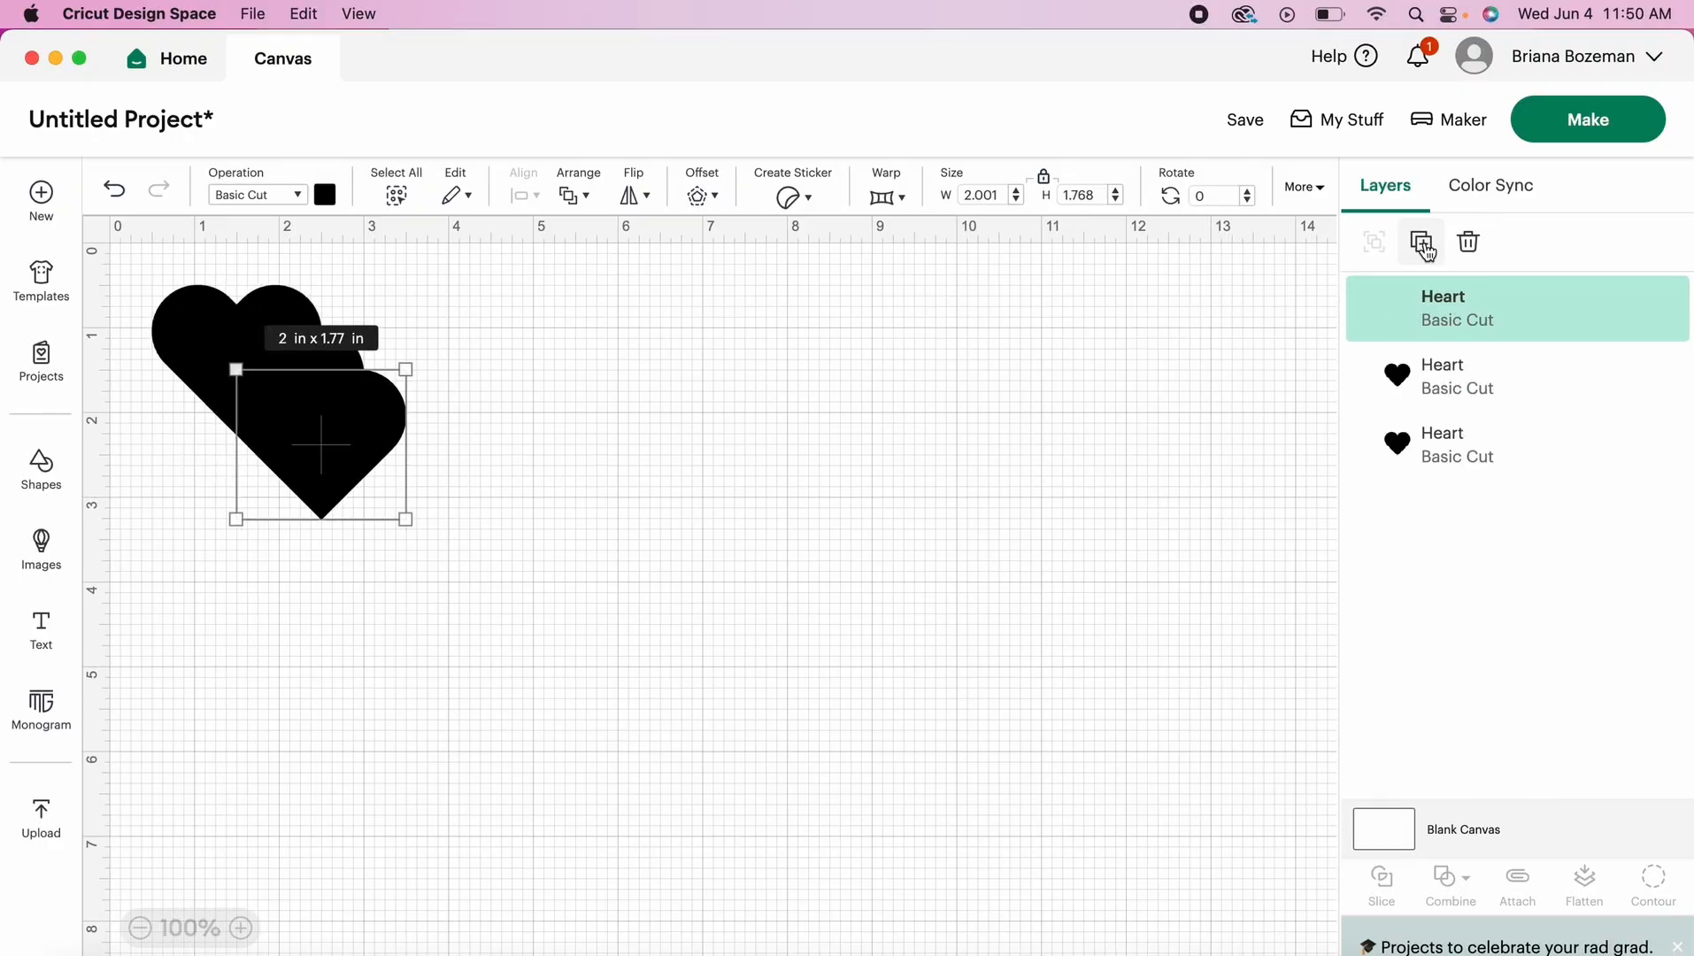
left_click(1425, 248)
left_click(1425, 247)
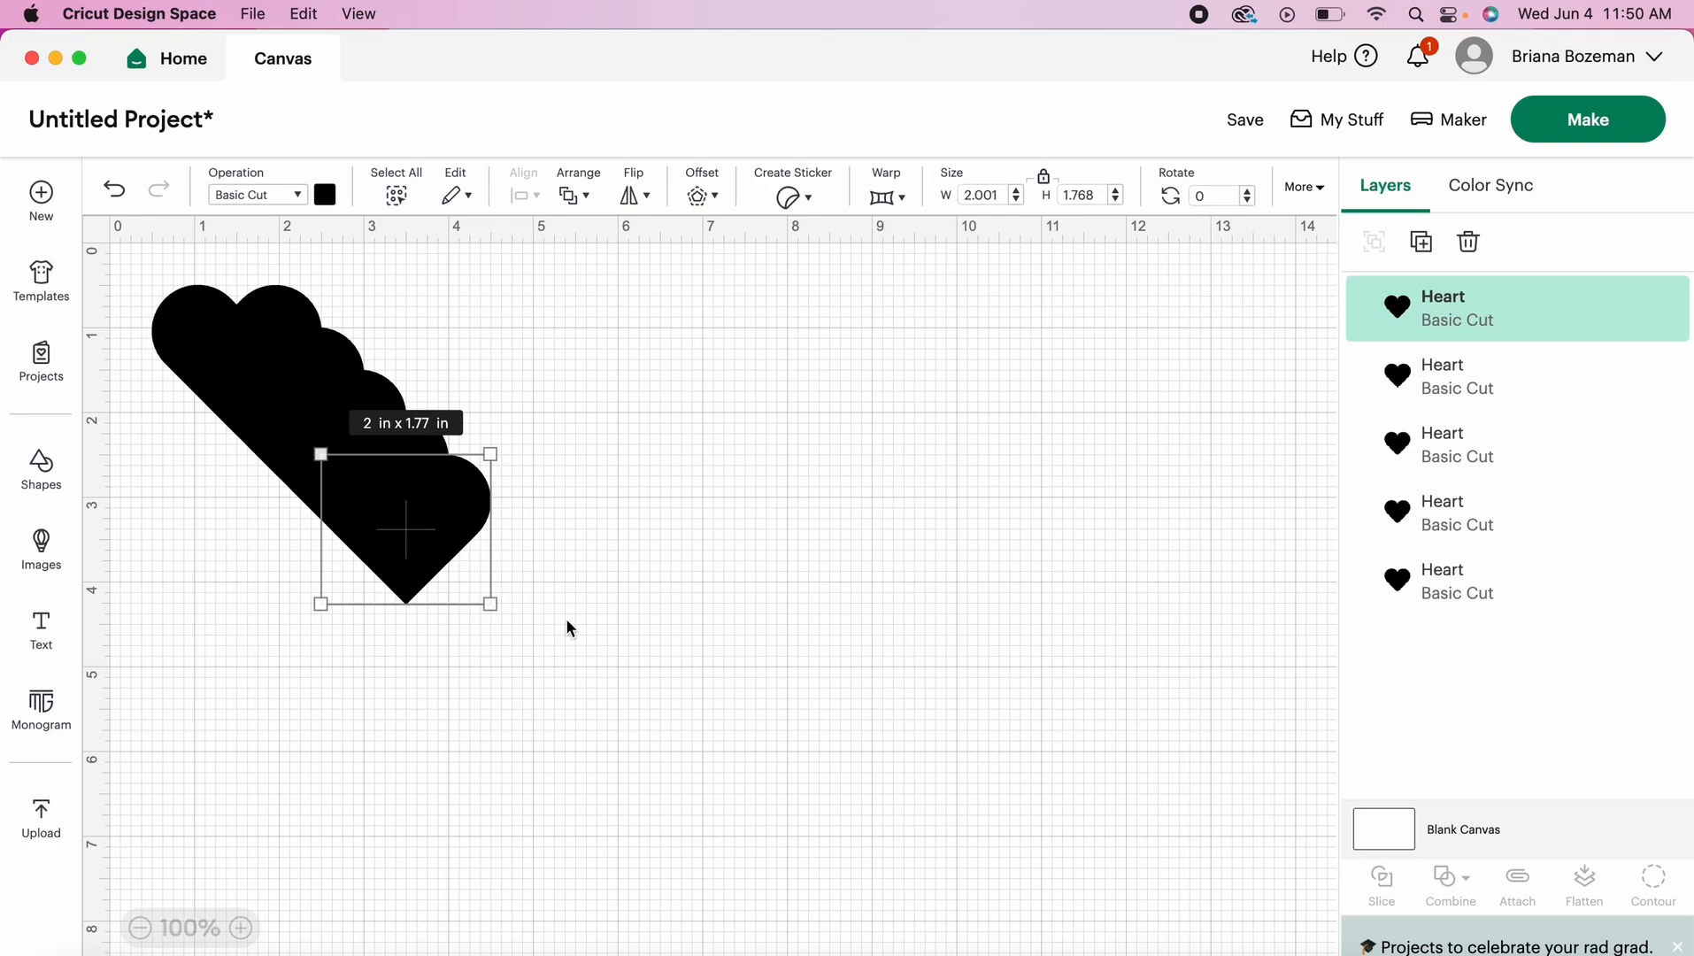
- Spread the four stacked heart copies apart so that none overlap, placing three across the canvas and one below the original heart
left_click_drag(416, 556, 967, 463)
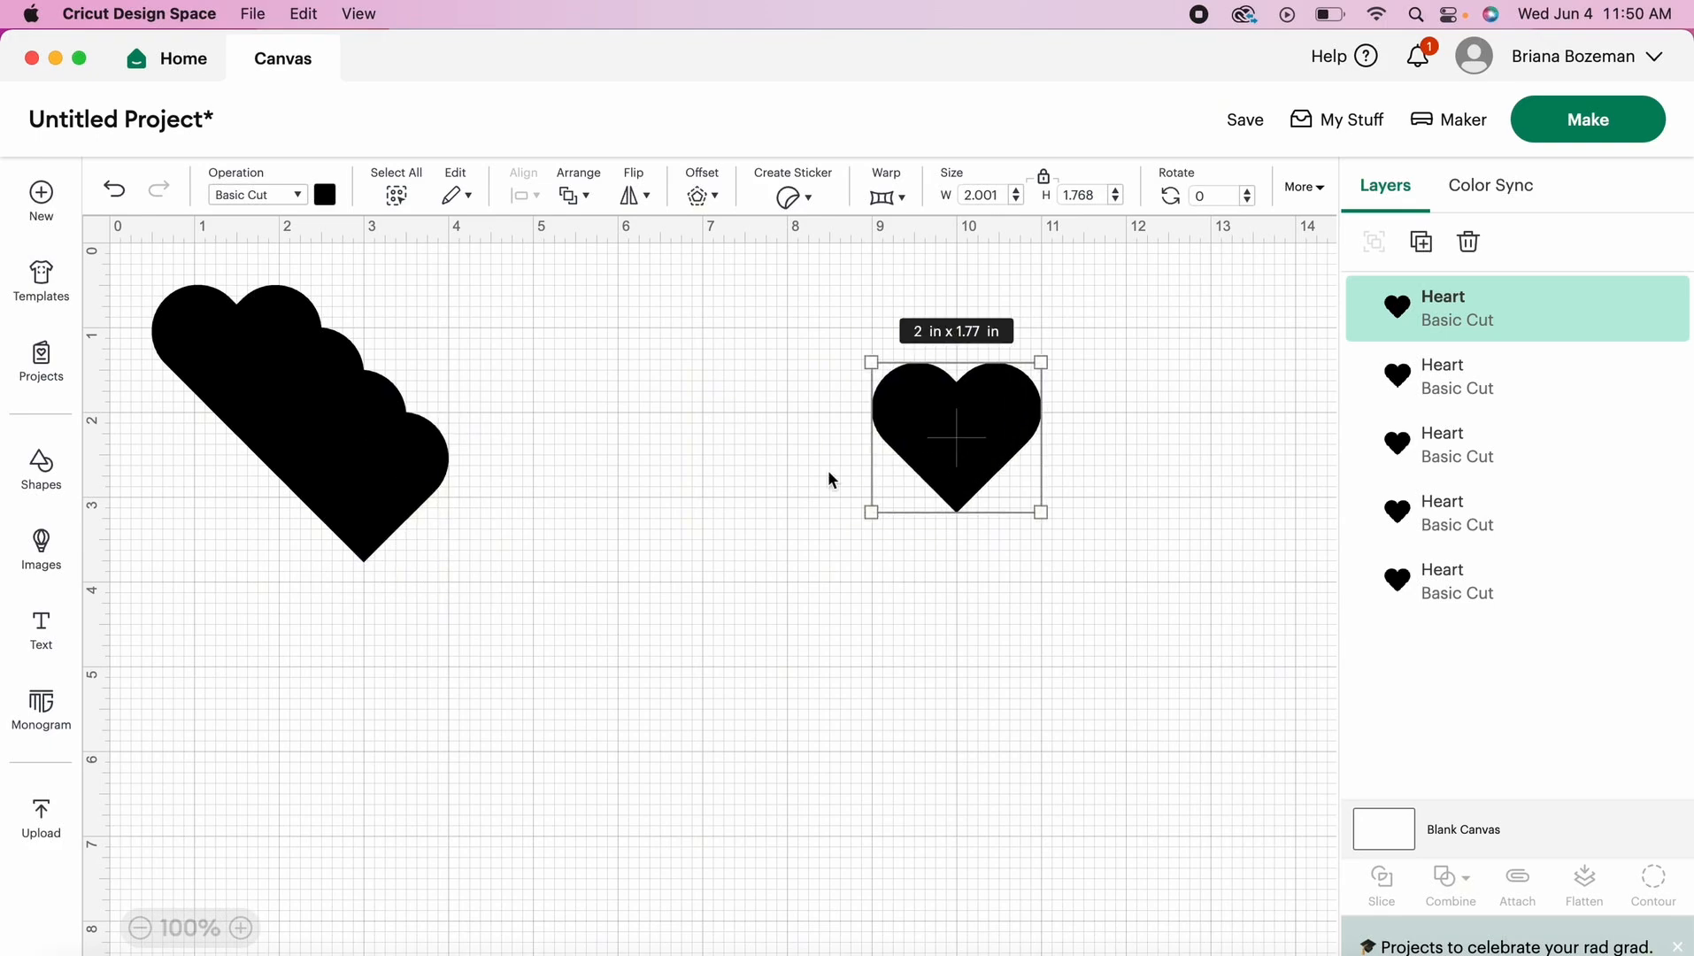
left_click_drag(393, 491, 803, 459)
left_click_drag(437, 420, 639, 343)
left_click_drag(307, 435, 340, 609)
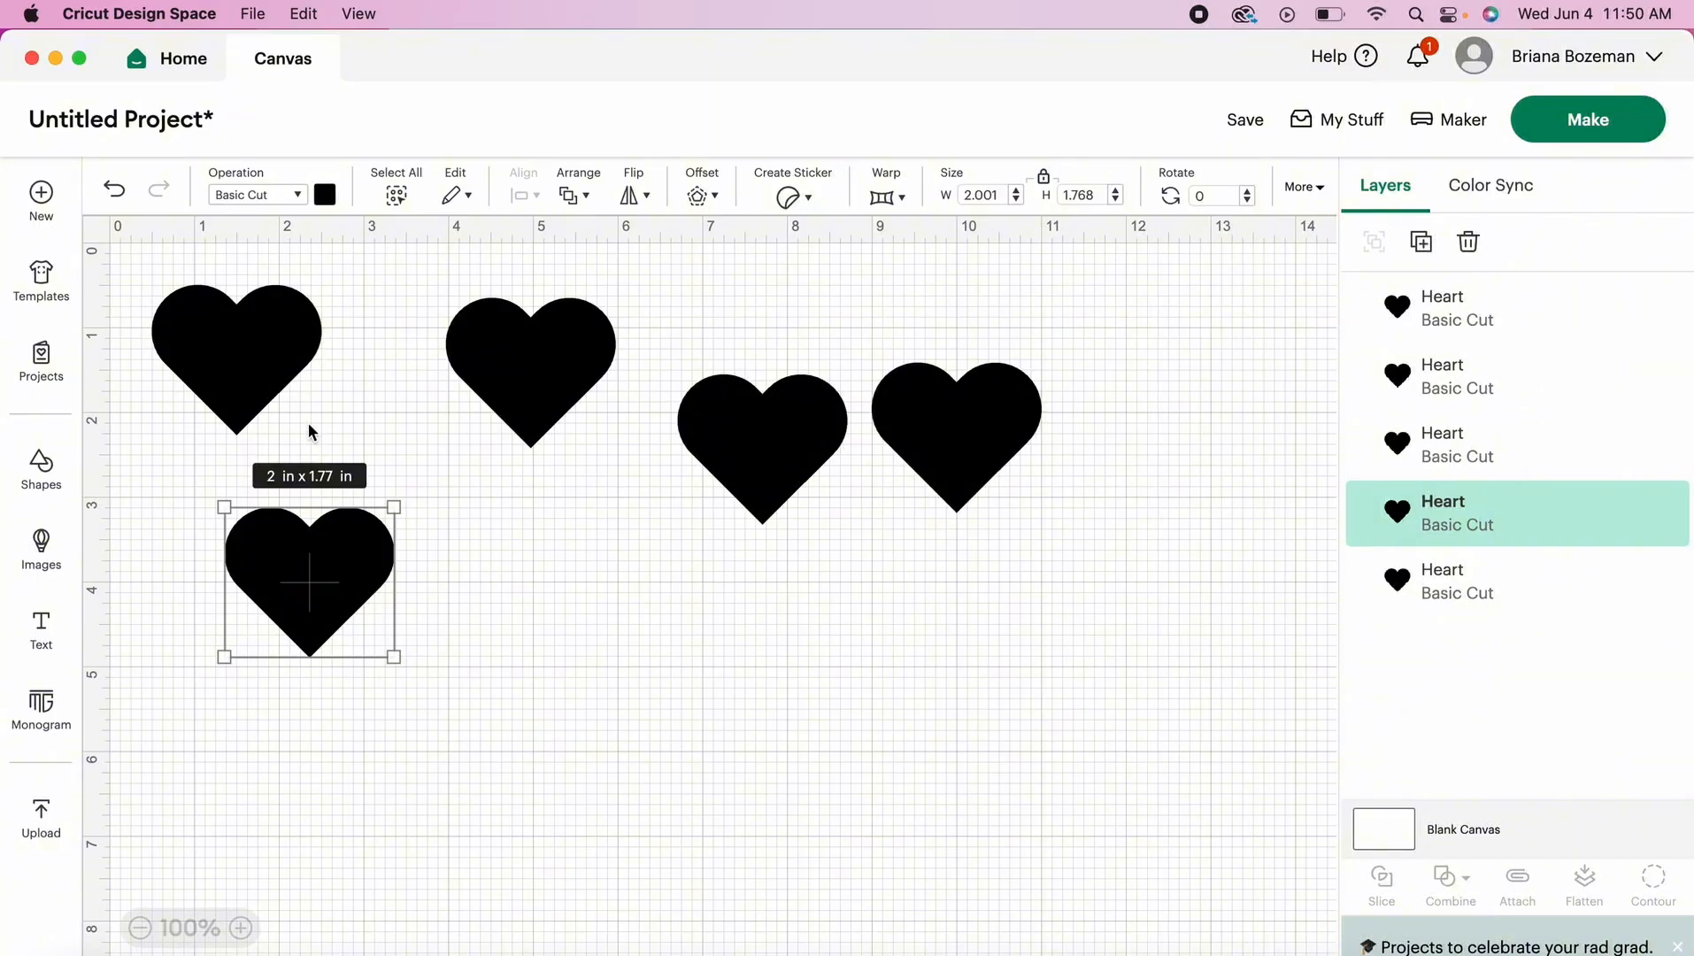
- Set the material color of the original heart to red and the next heart across the canvas to orange
left_click(256, 361)
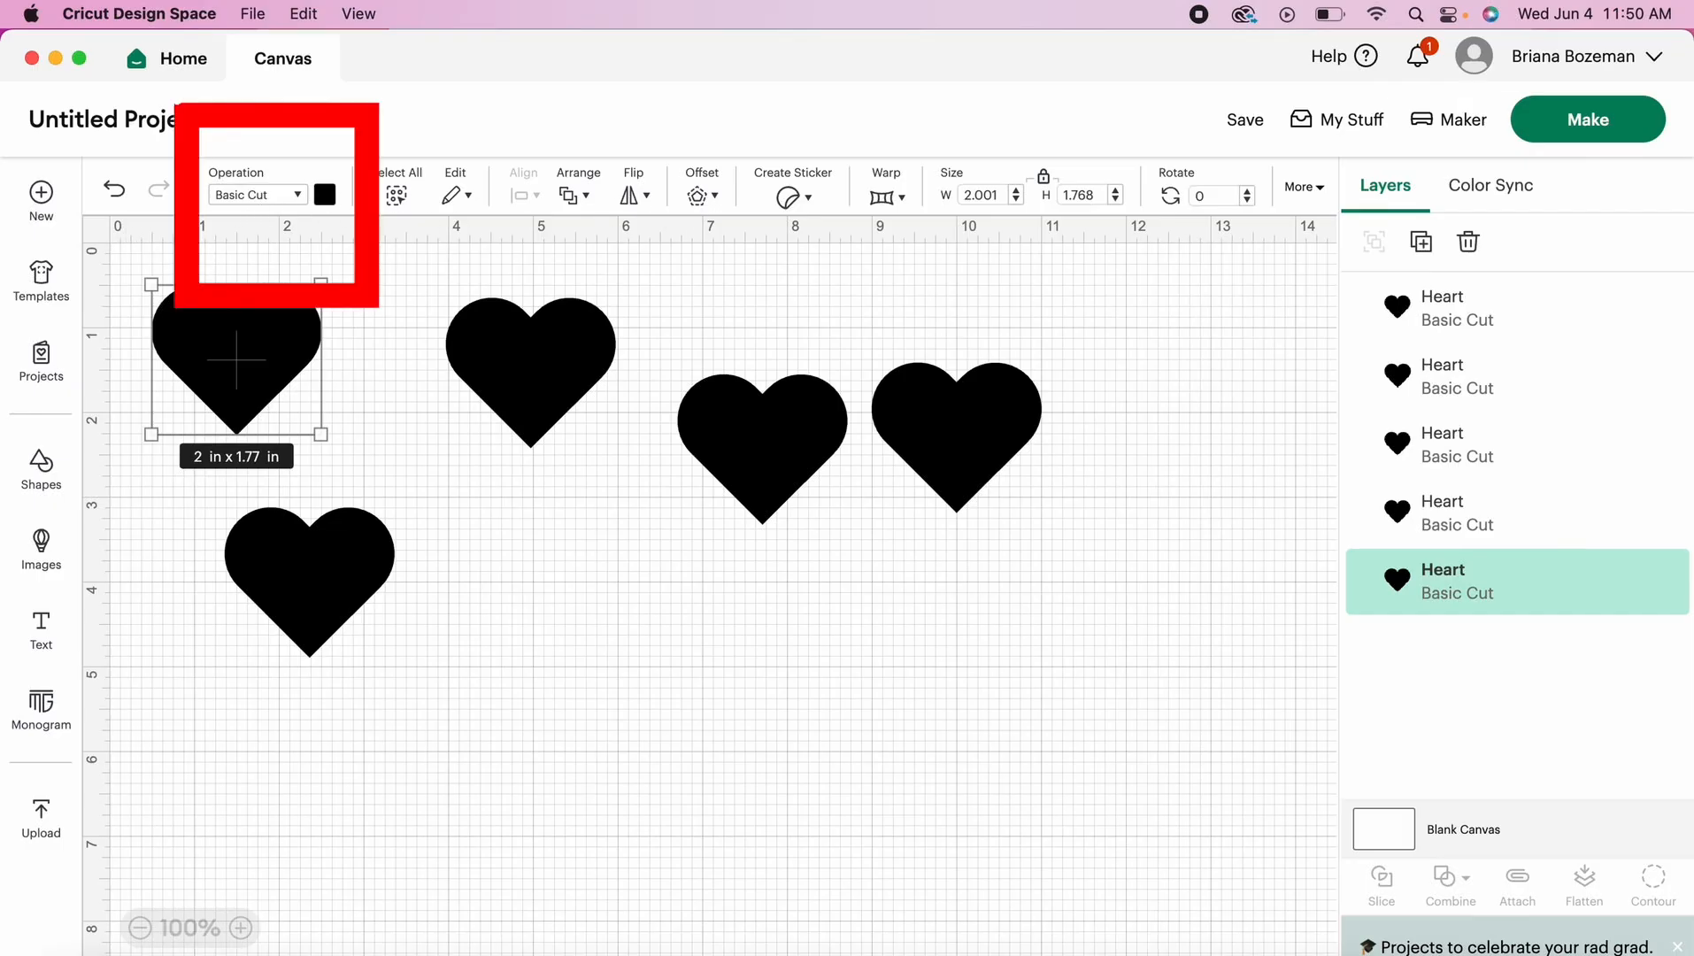
left_click(325, 195)
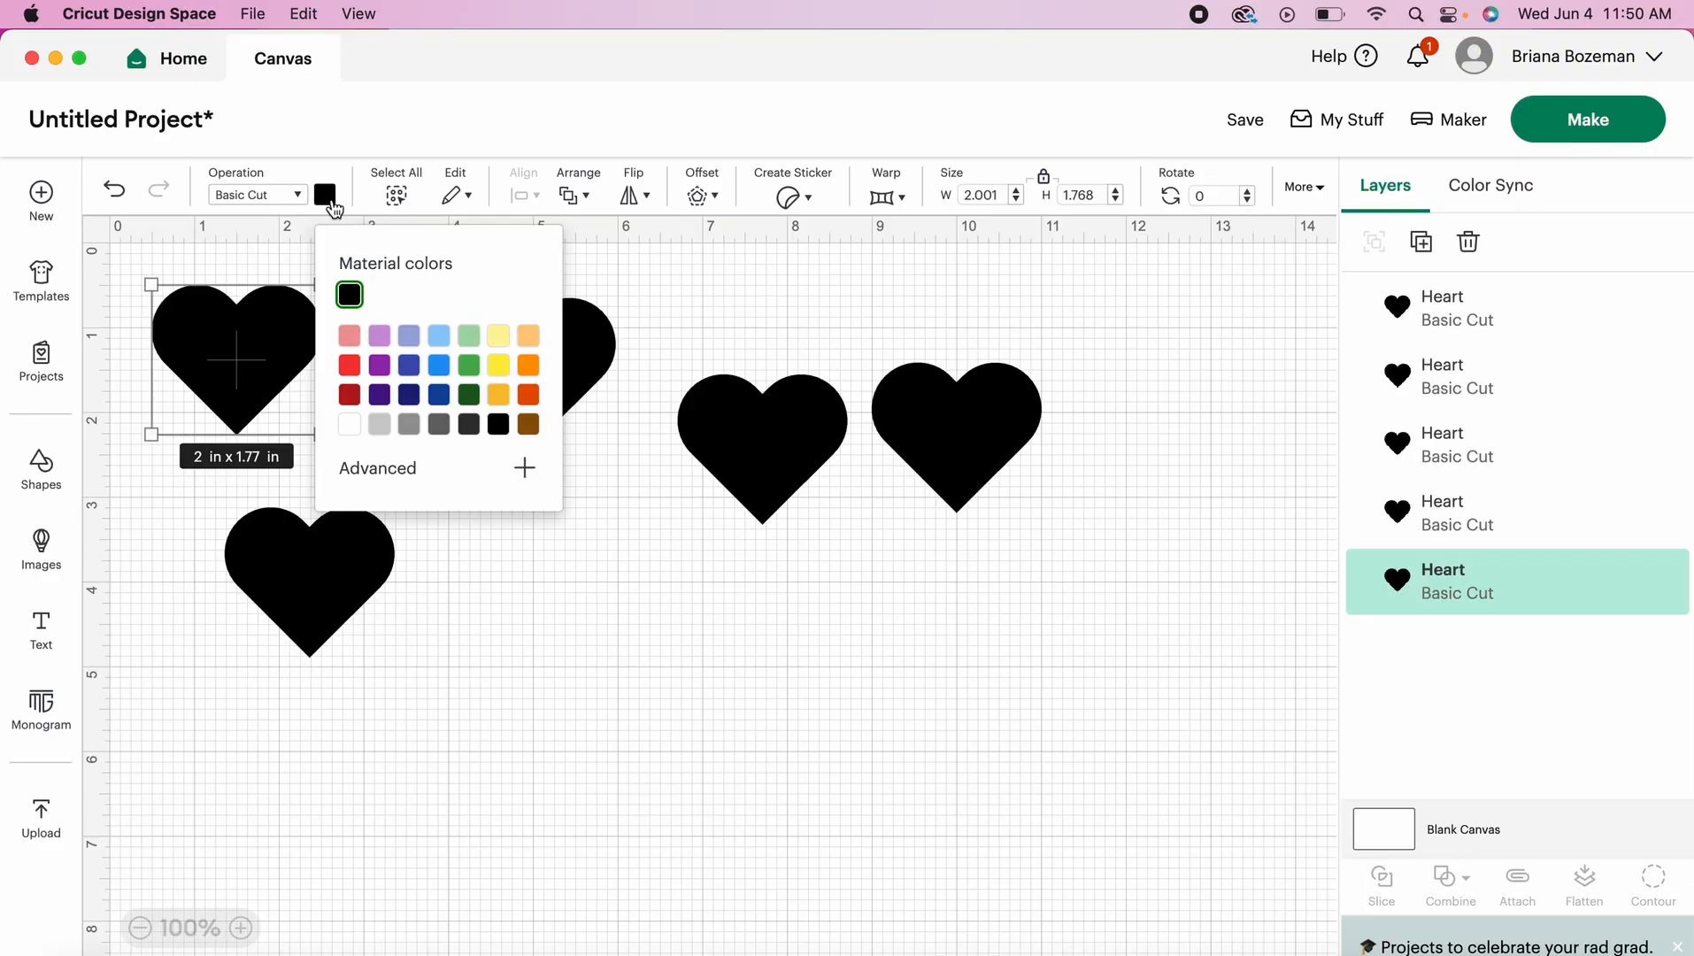
left_click(350, 369)
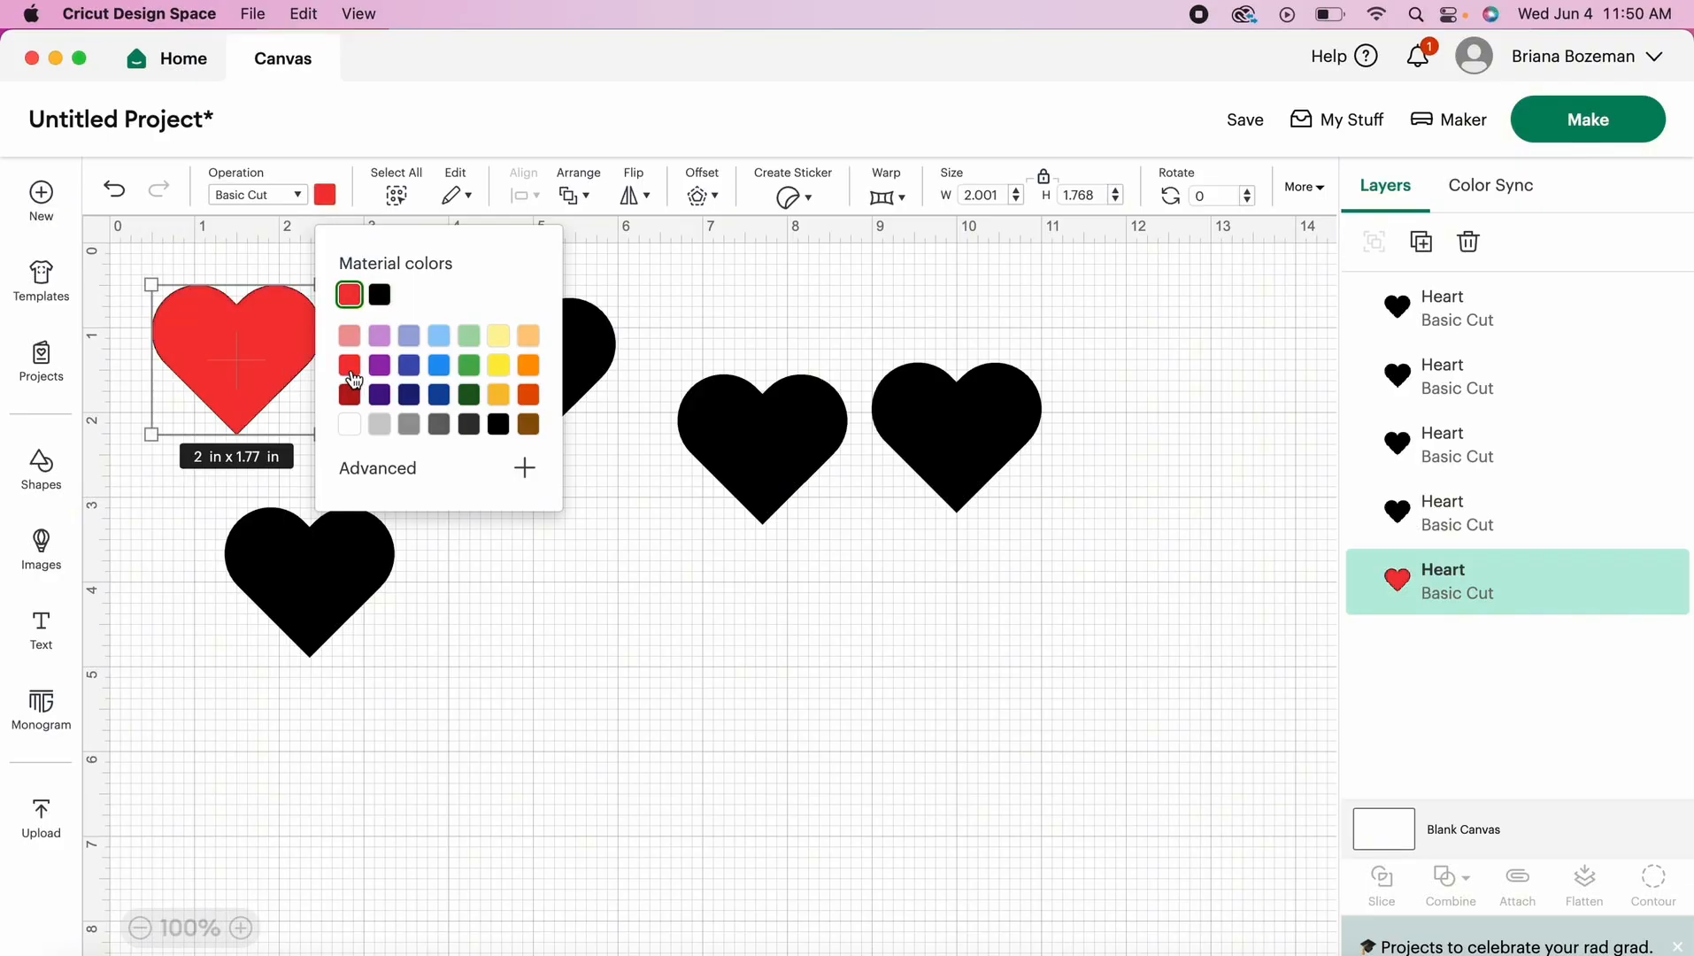
left_click(545, 633)
left_click(540, 375)
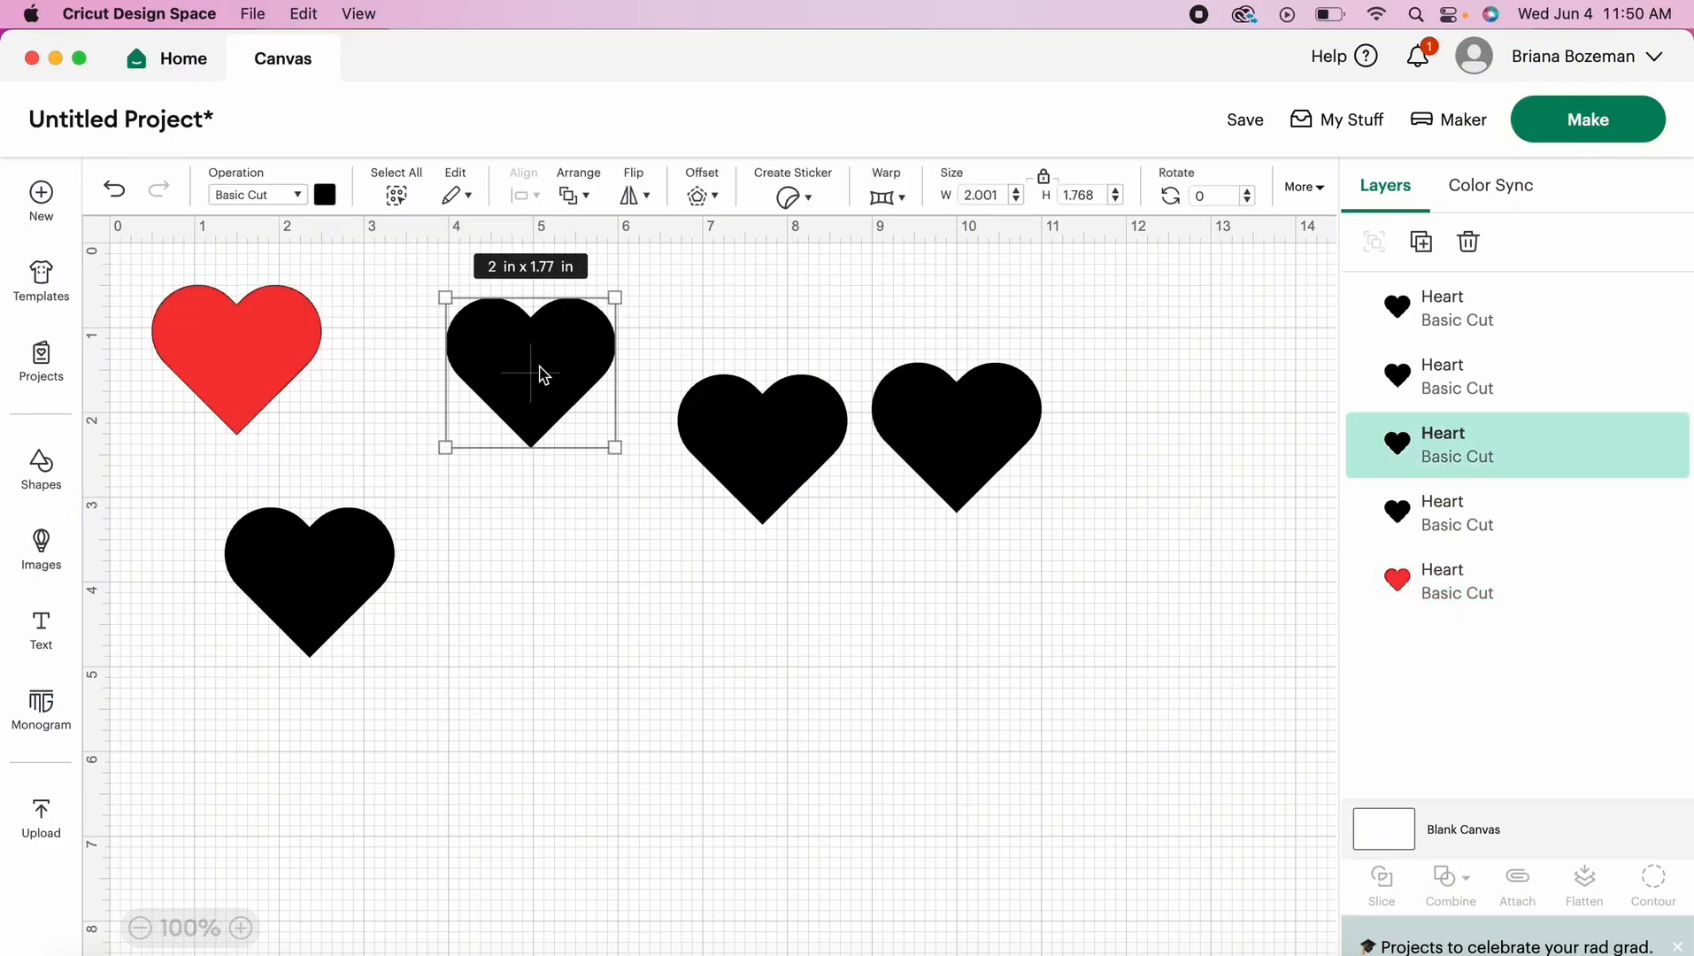
left_click(325, 196)
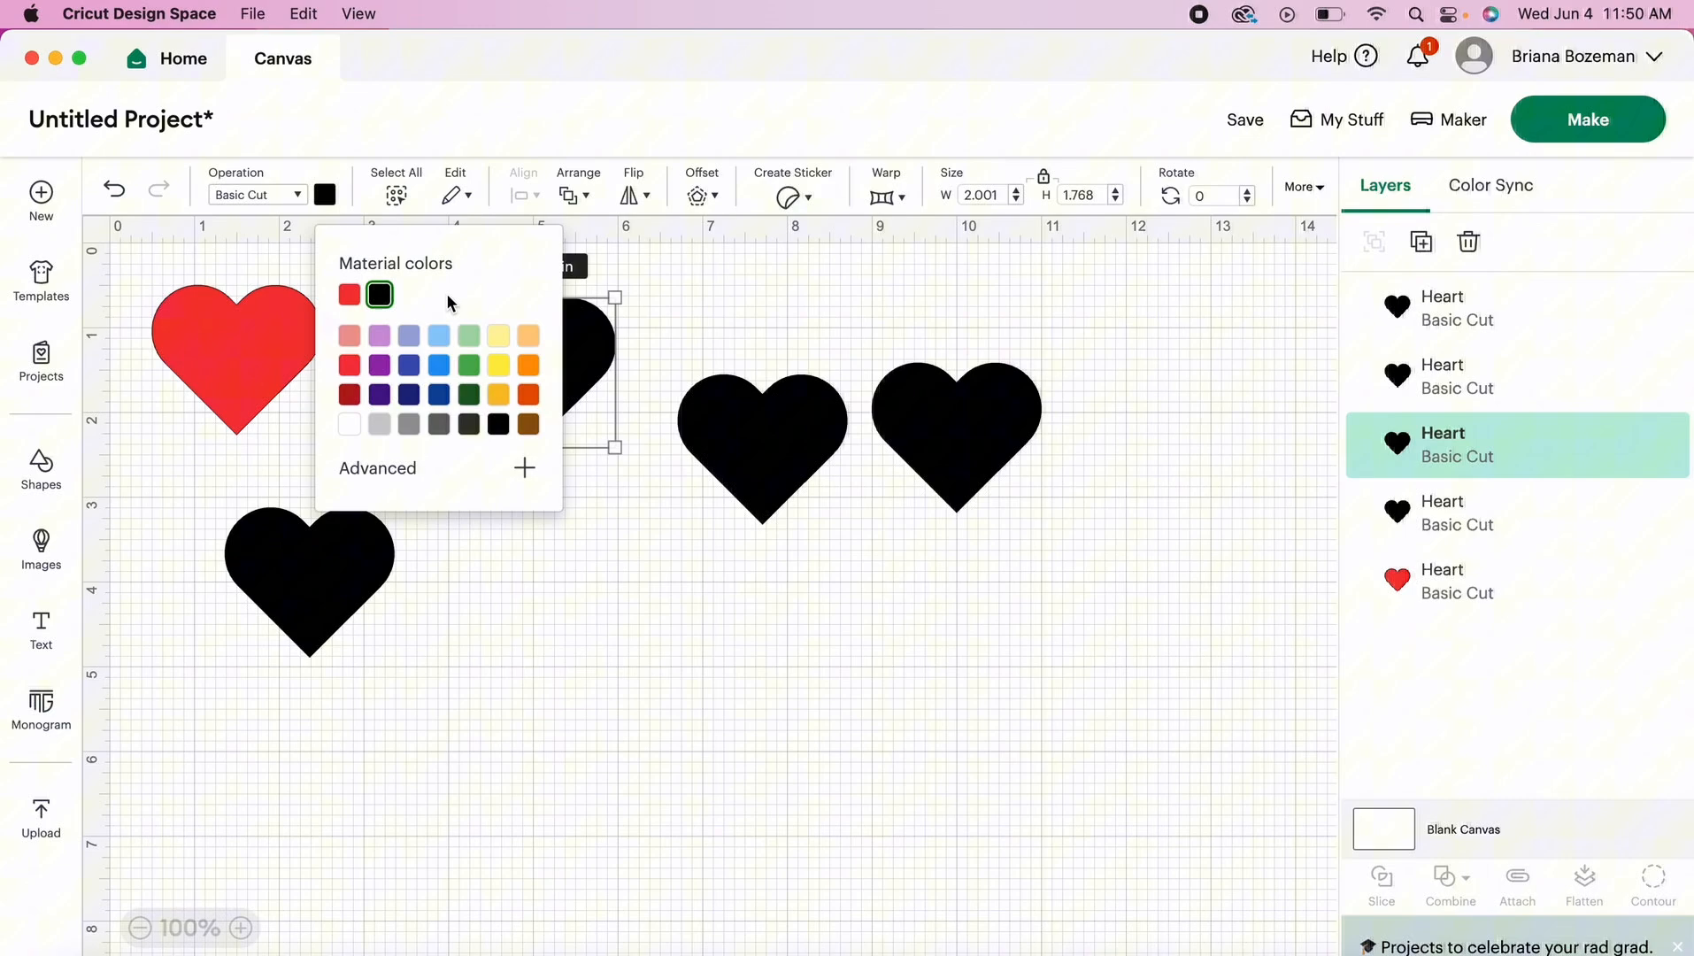
left_click(527, 369)
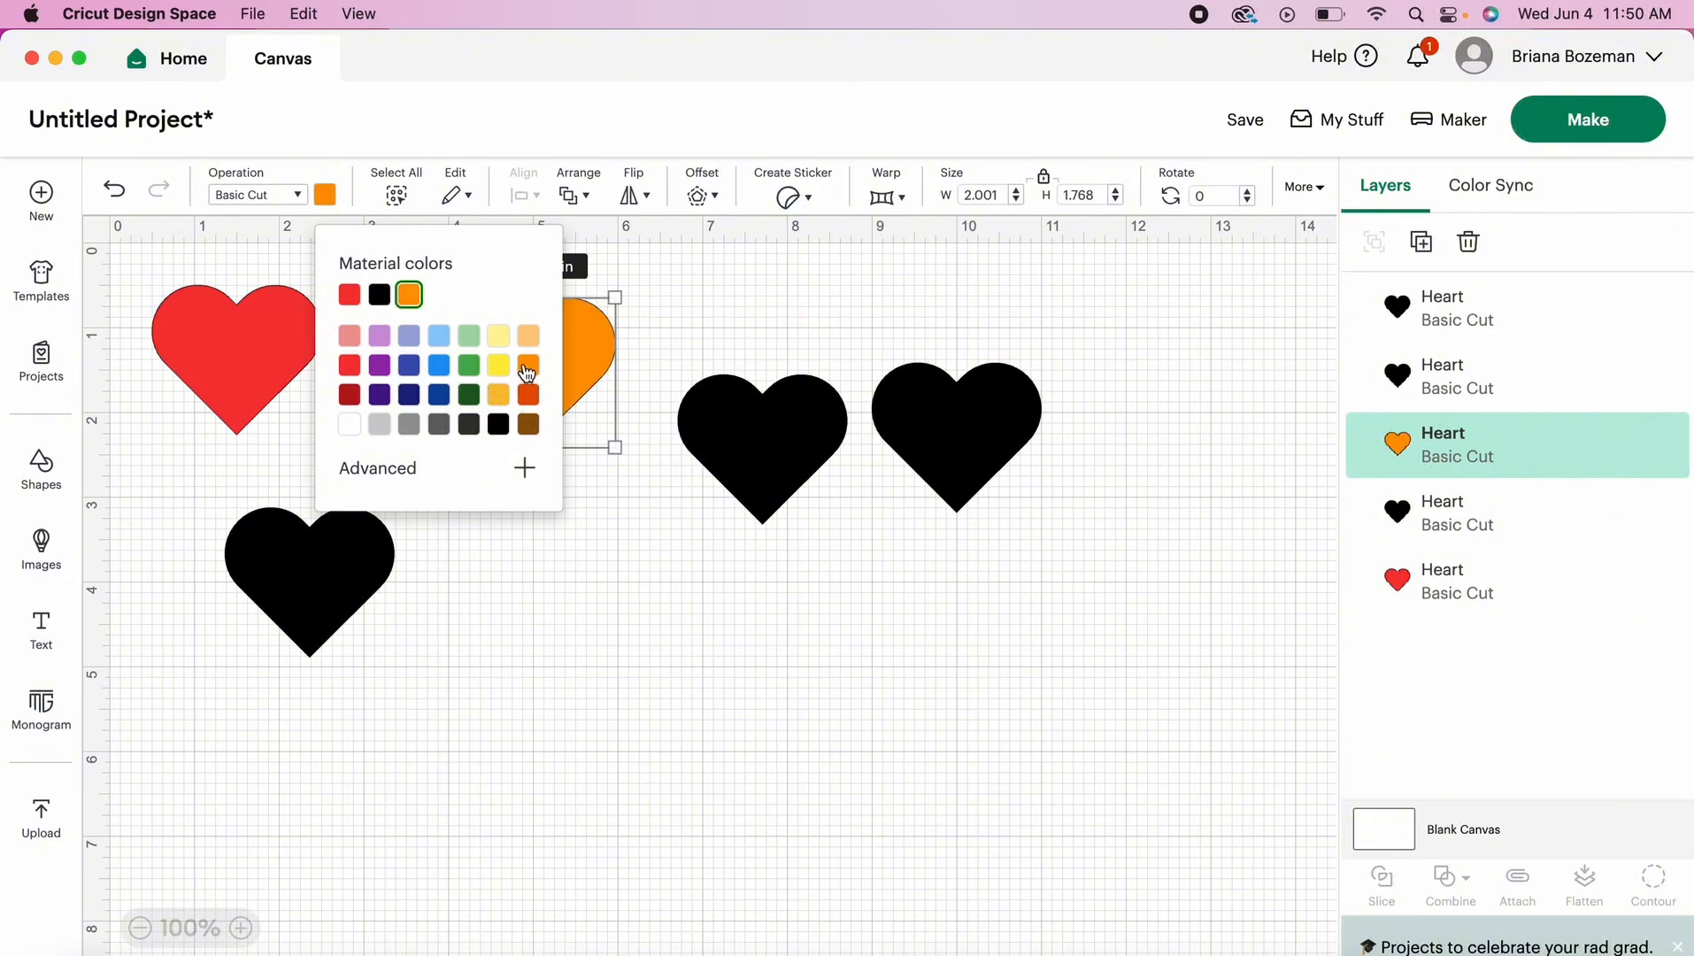
- Set the material color of the third heart across the canvas to yellow and the fourth to green
left_click(759, 462)
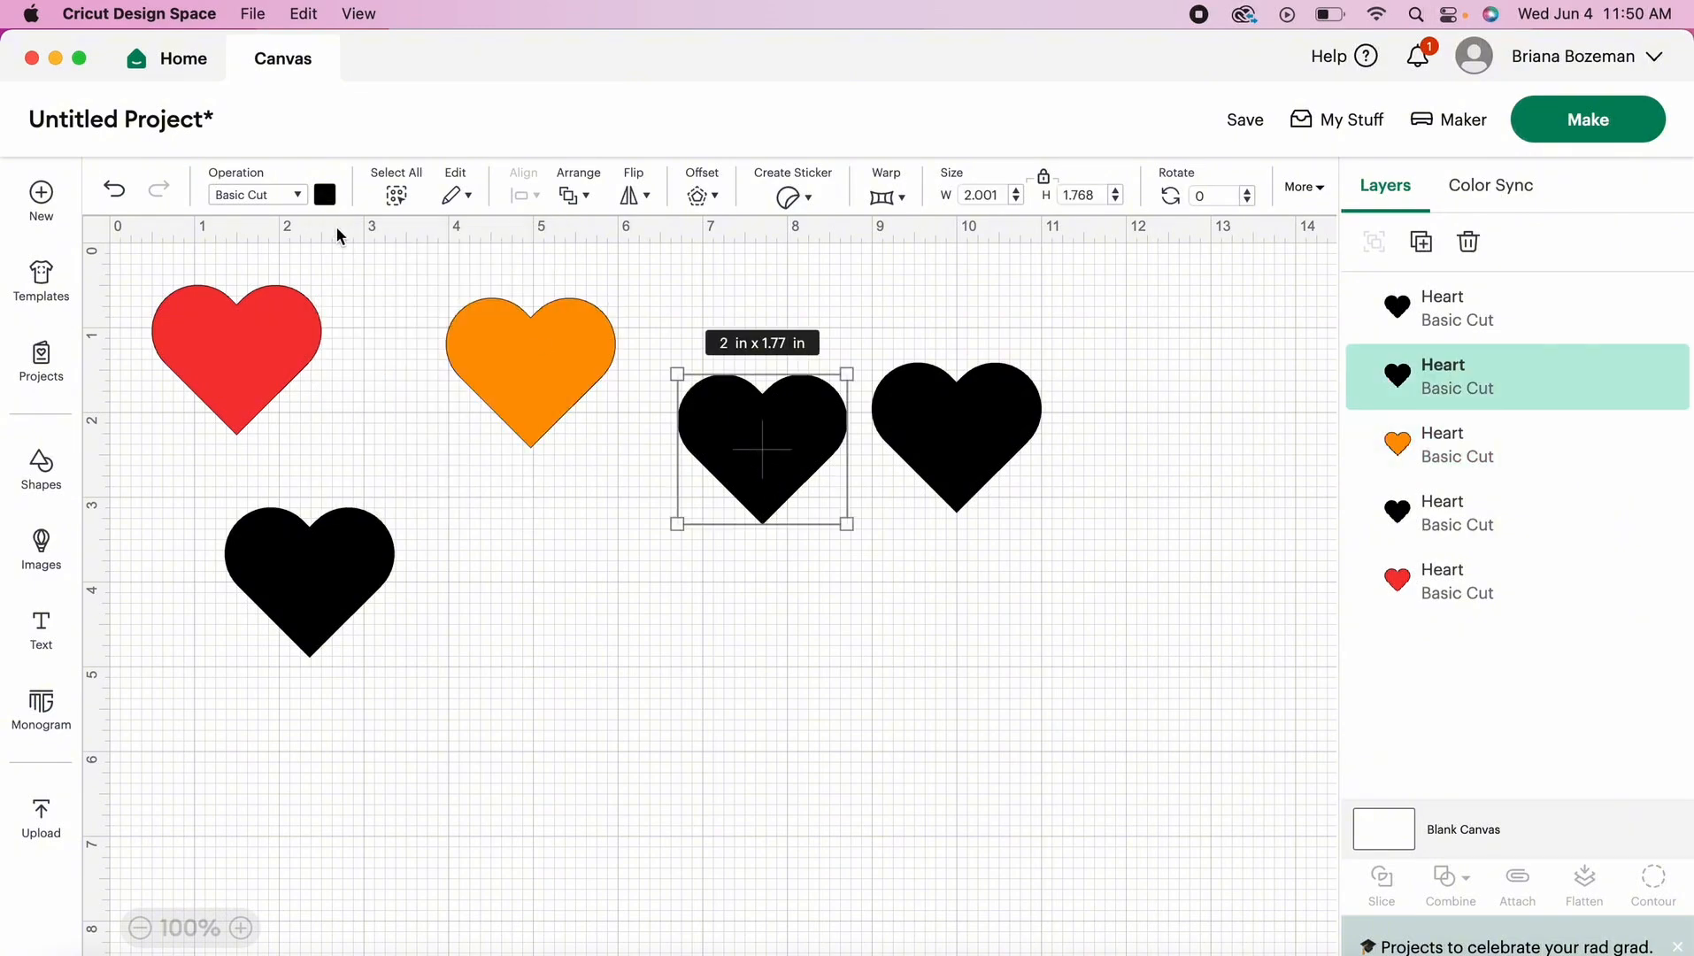
left_click(326, 196)
left_click(500, 366)
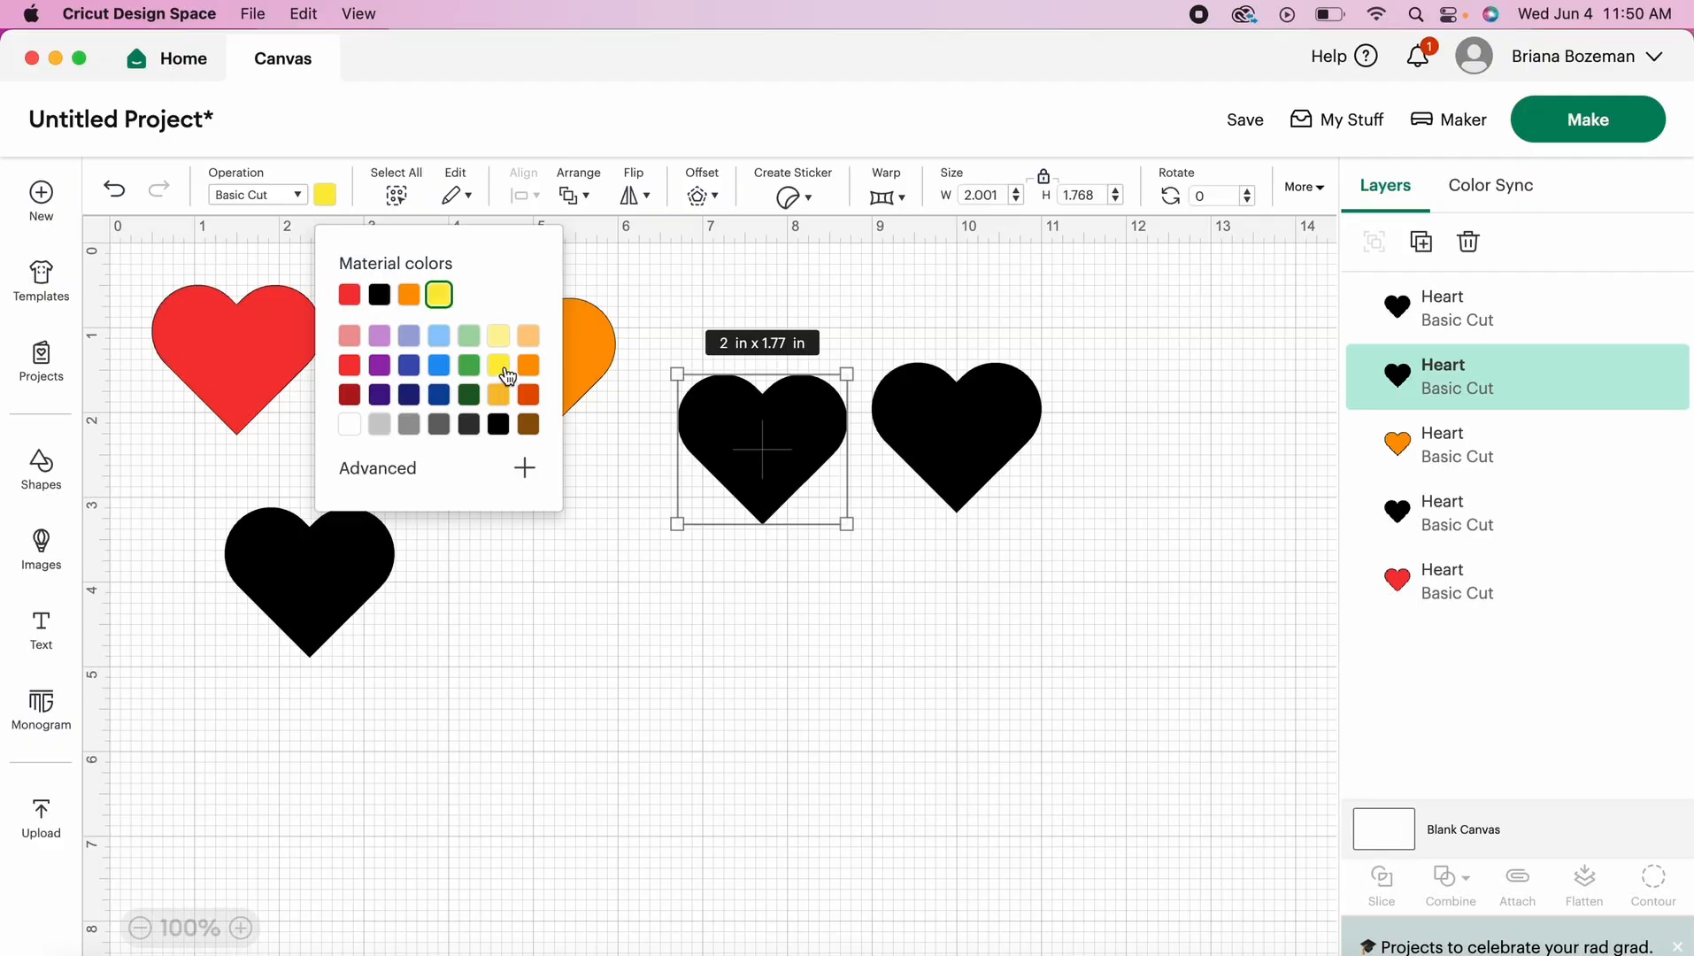
left_click(954, 439)
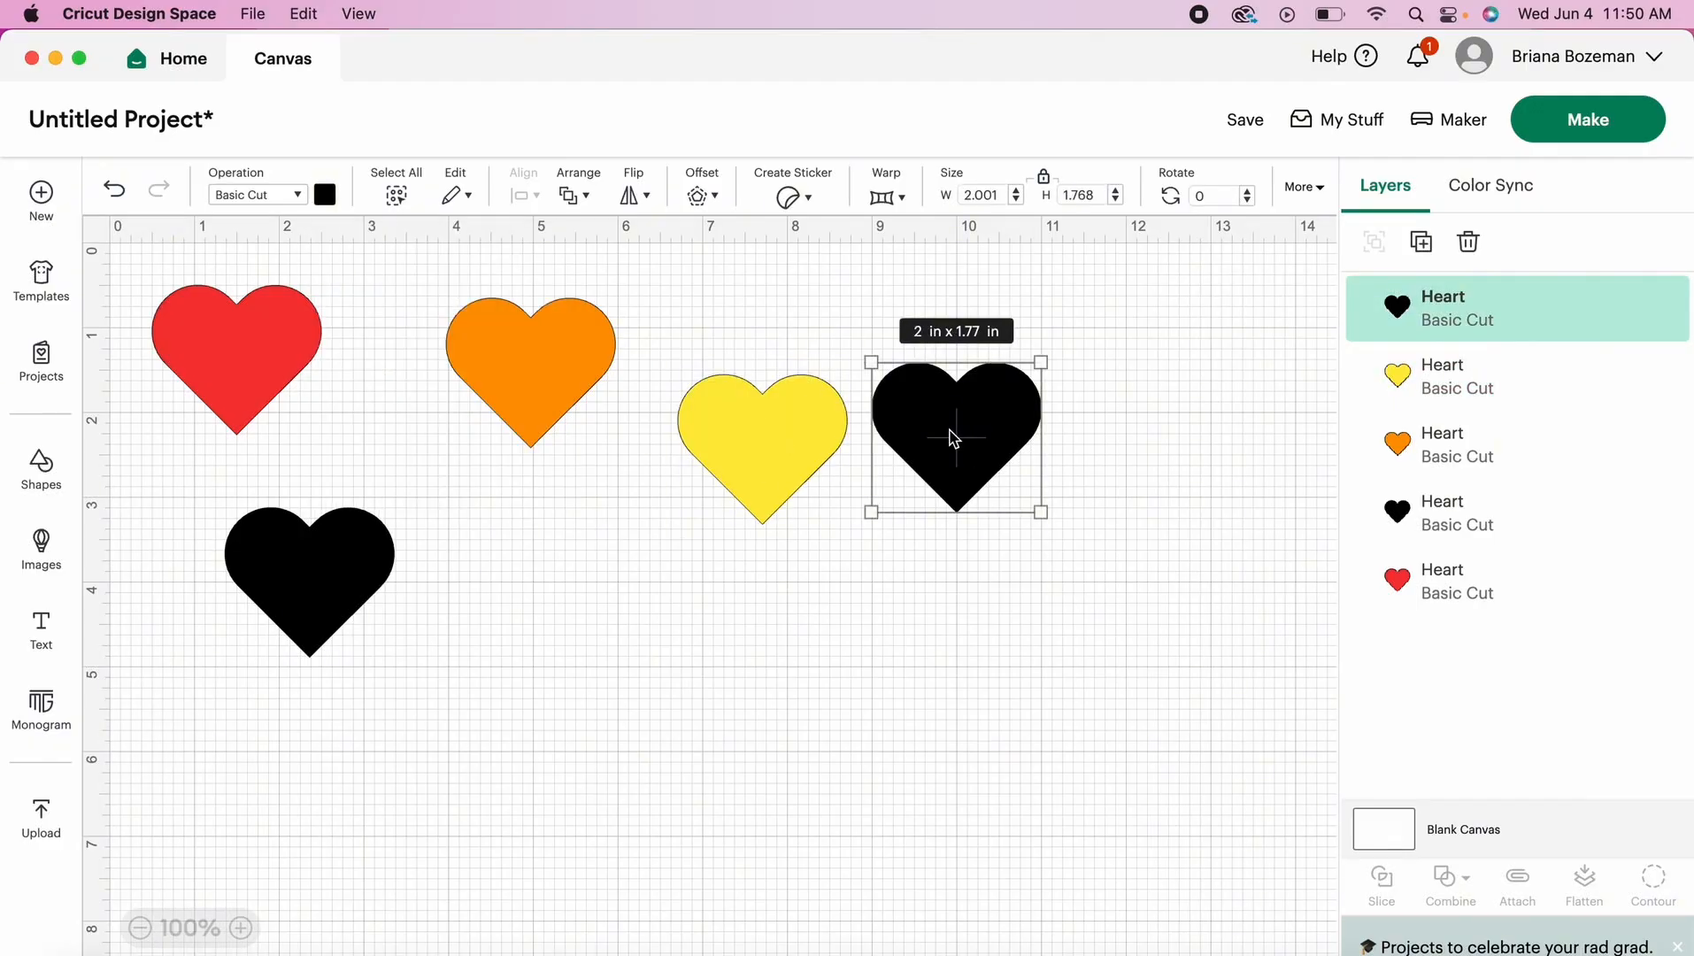
left_click(326, 200)
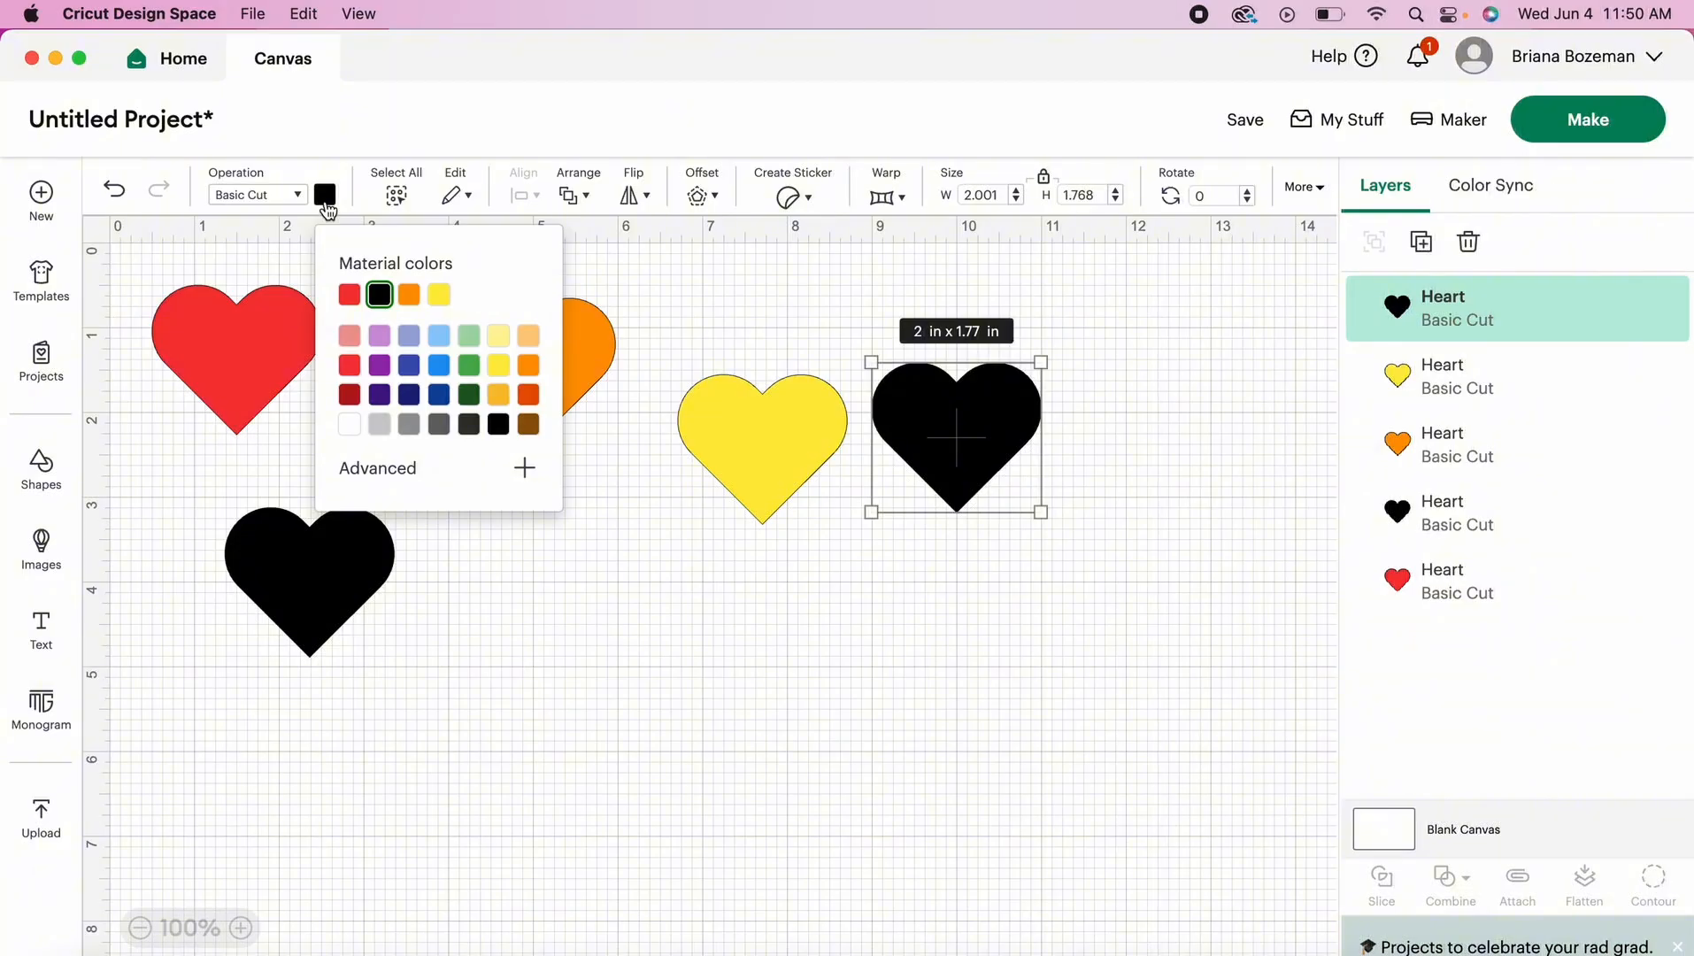
left_click(473, 379)
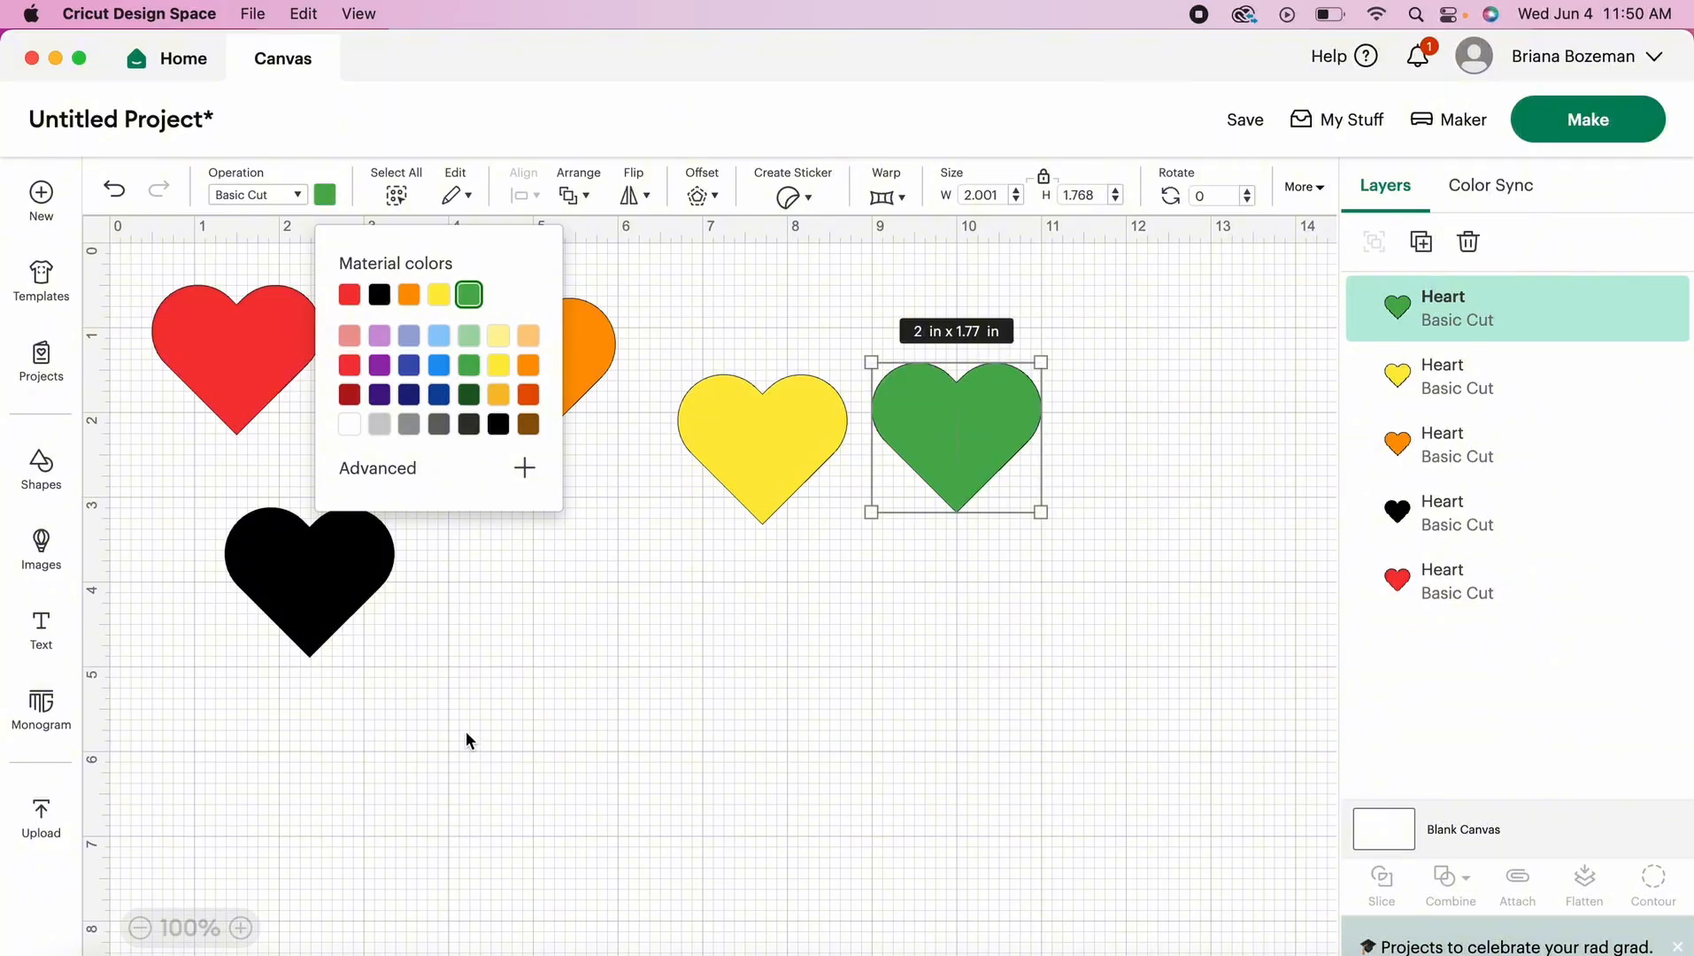
- Set the material color of the remaining black heart below the red one to bright blue, then deselect it
left_click(283, 582)
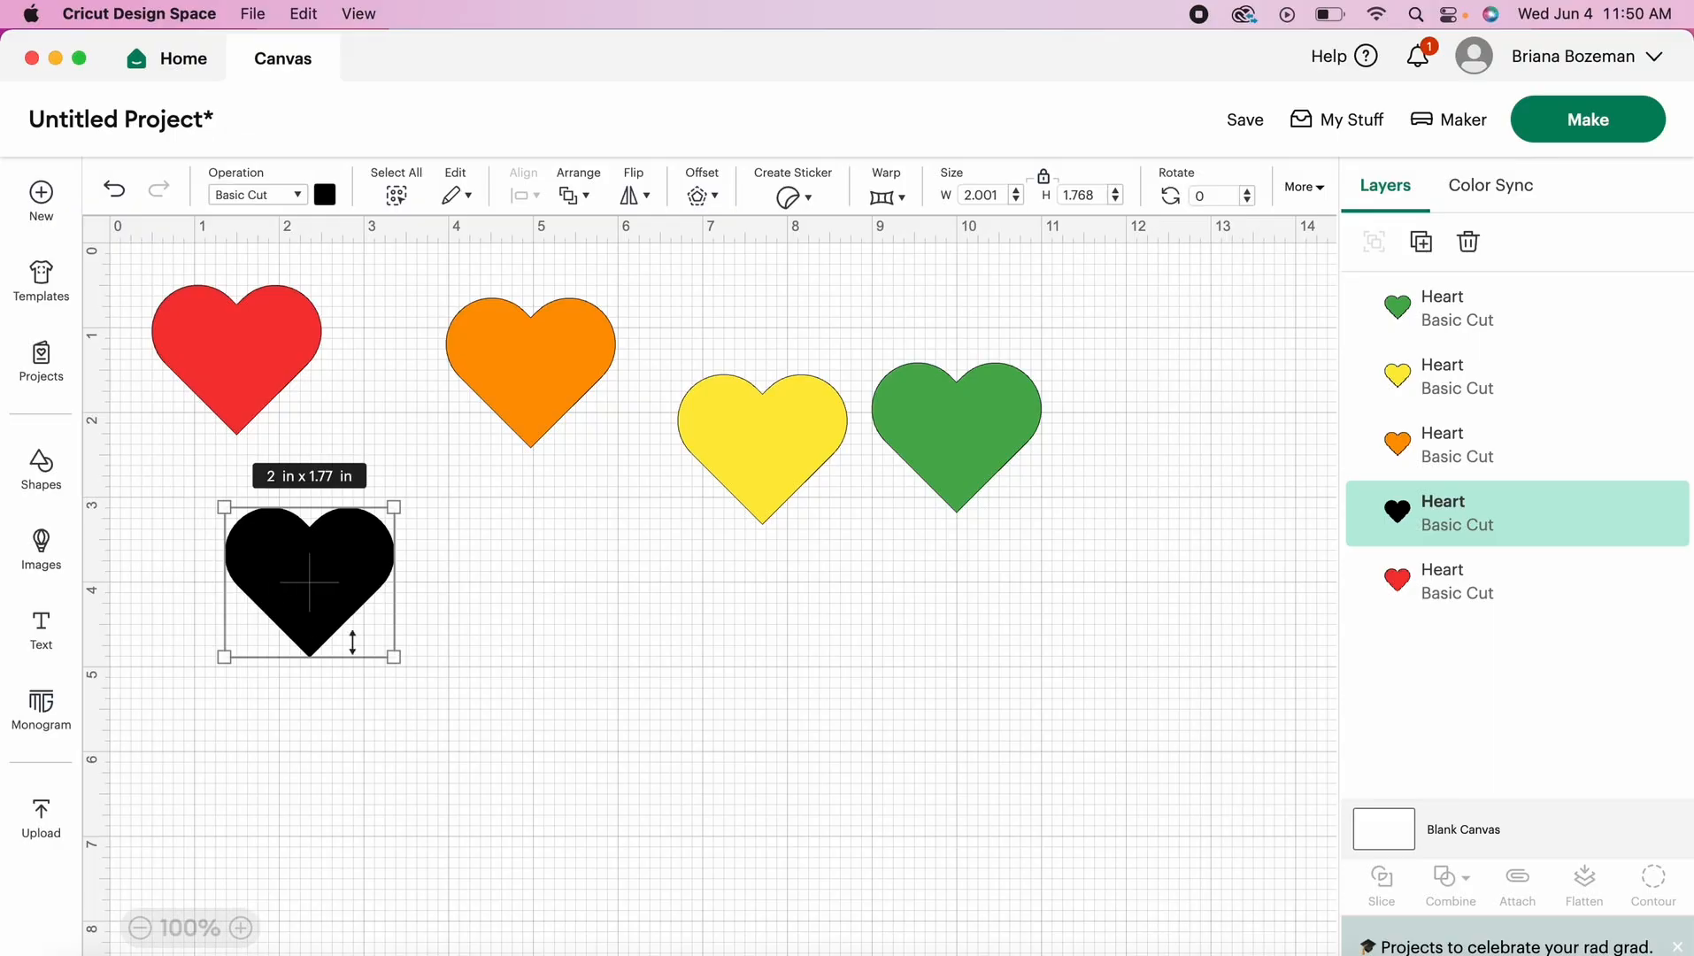
left_click(325, 195)
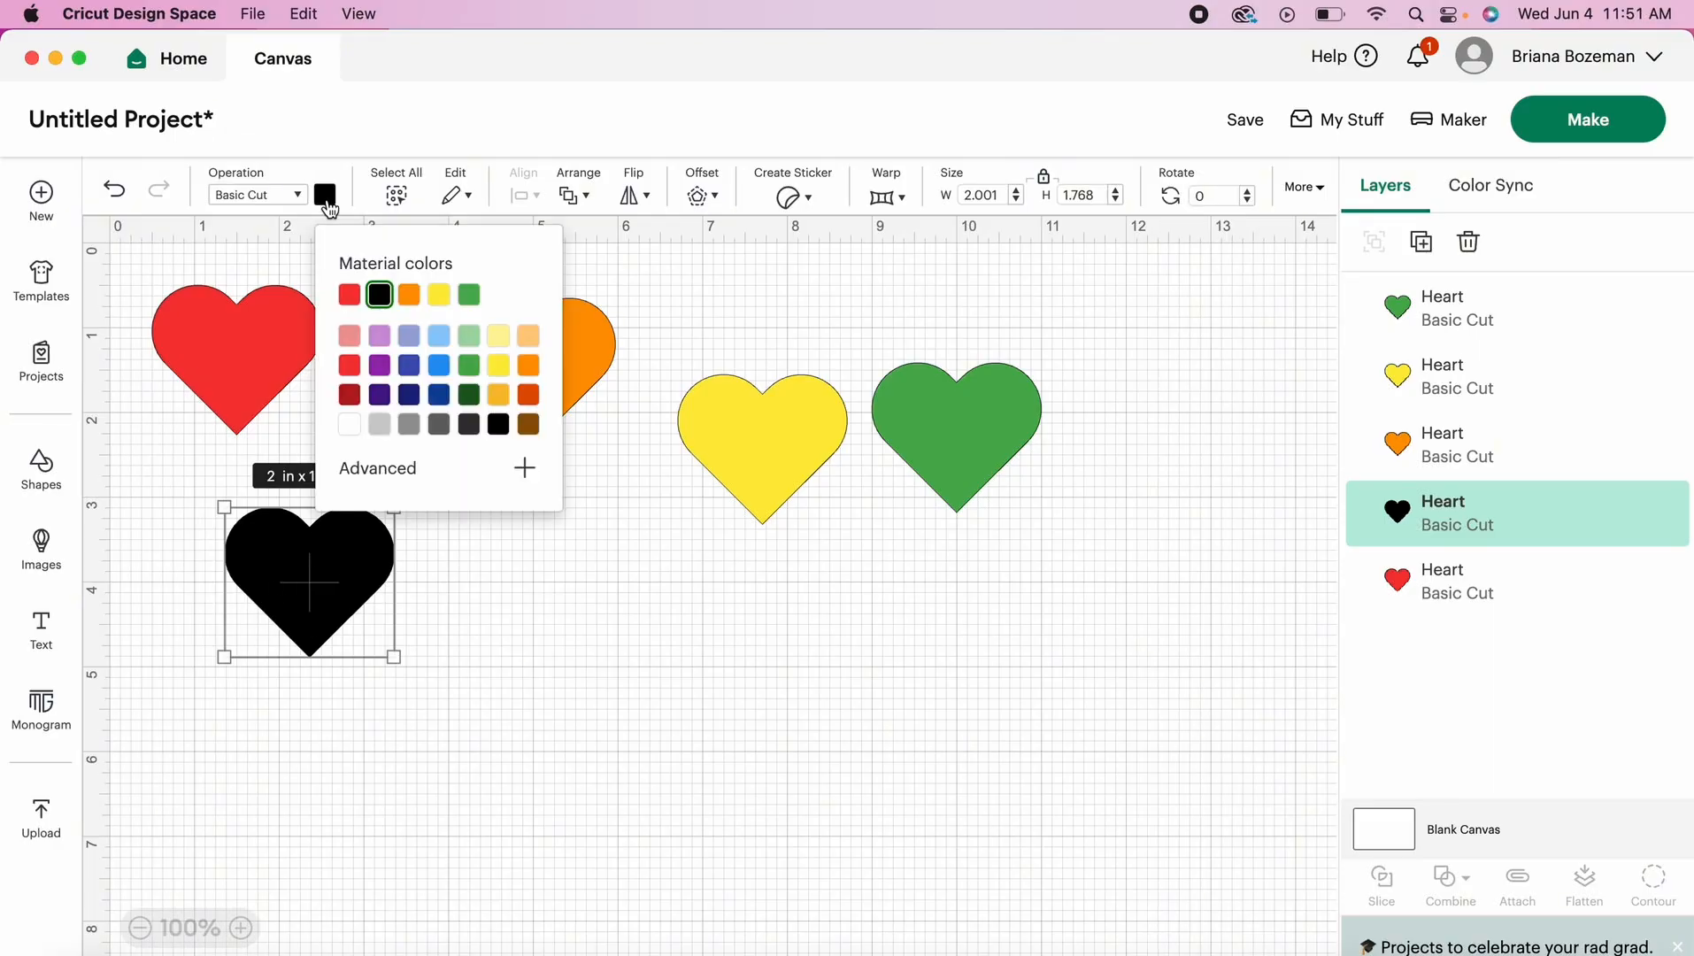
left_click(440, 366)
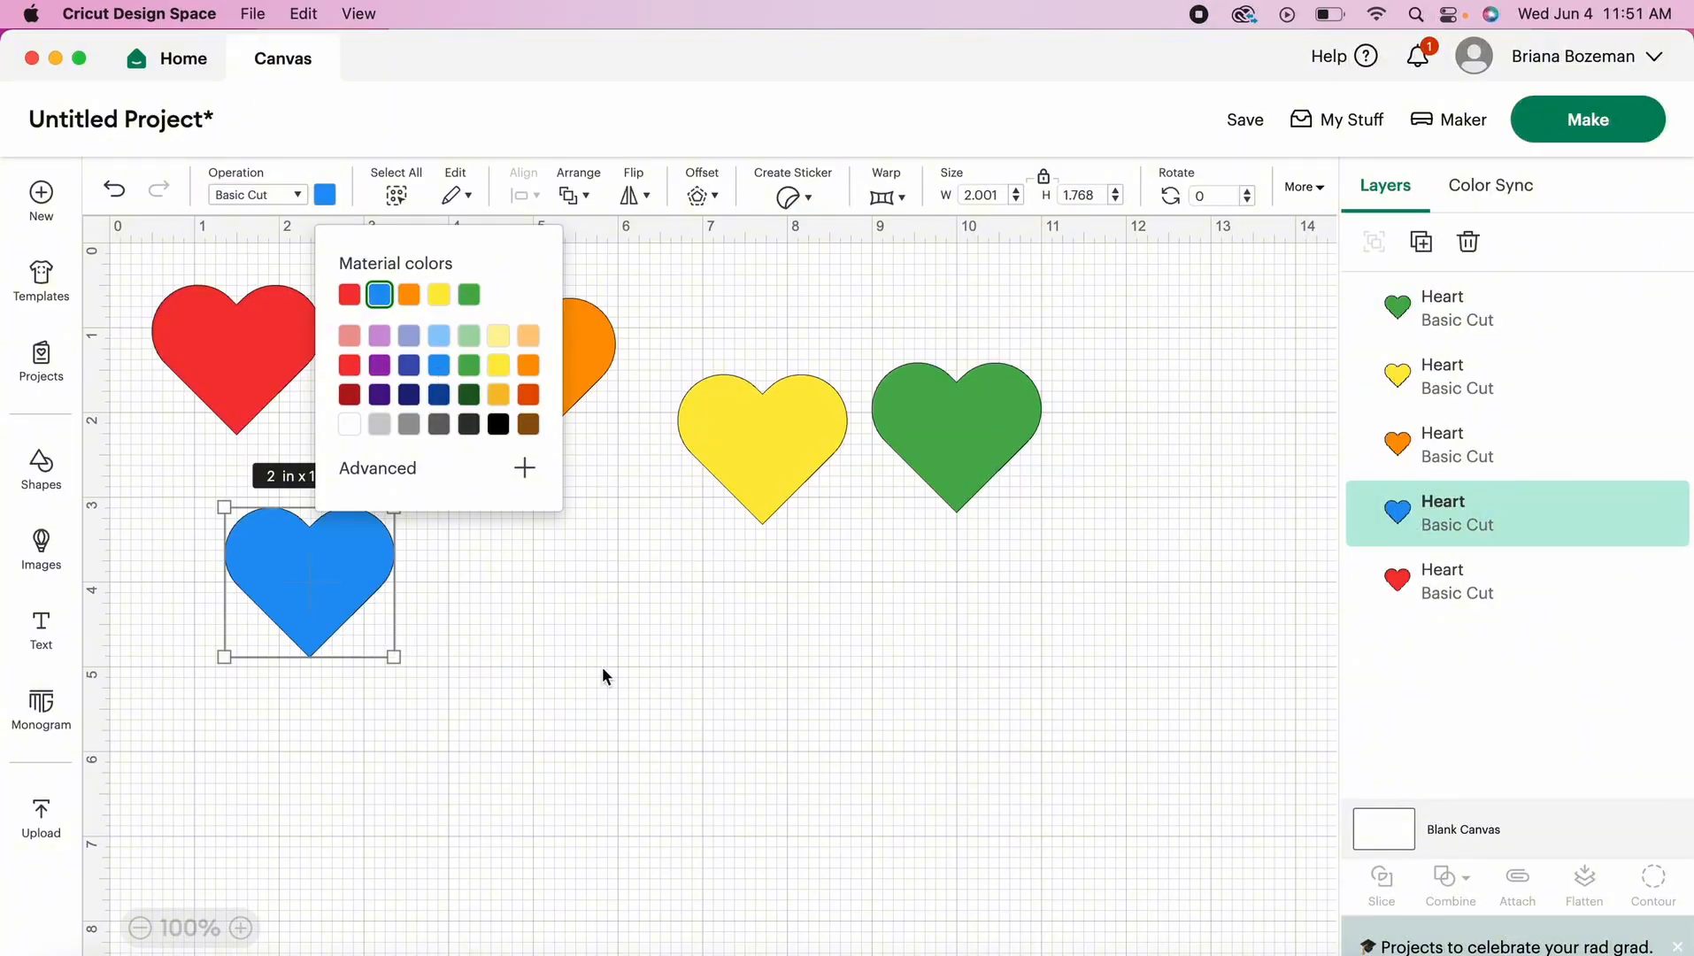
left_click(624, 690)
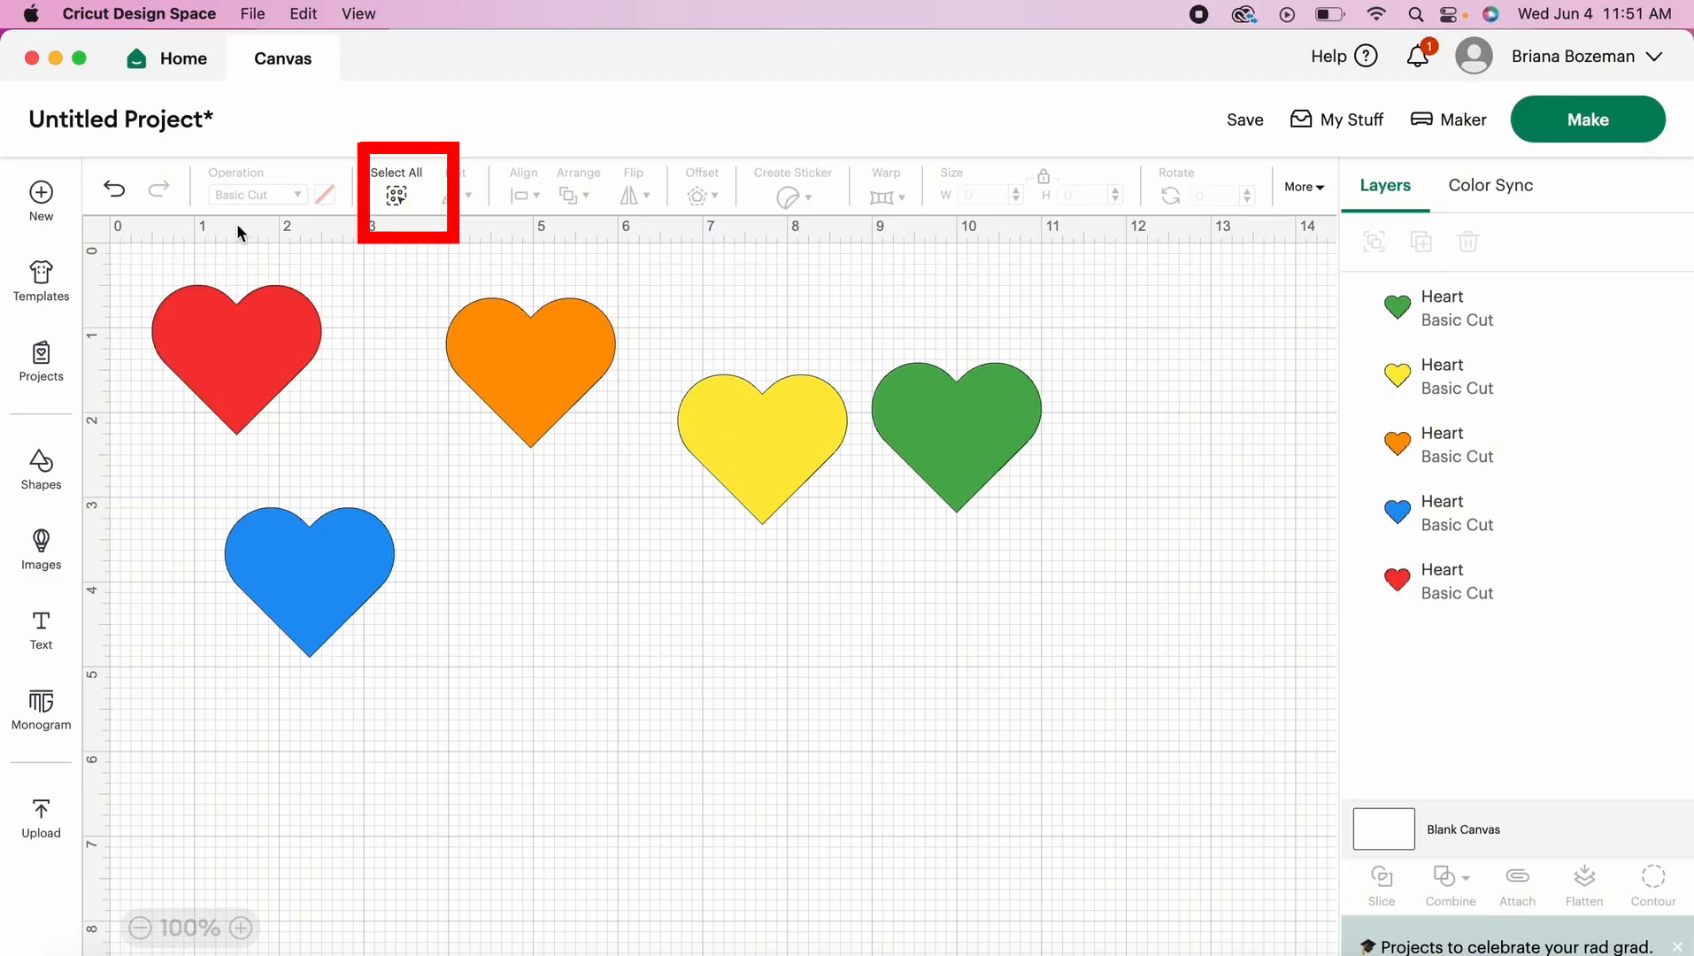
- Line up all five hearts in an evenly spaced row using Align Top and Distribute Horizontally
left_click(398, 199)
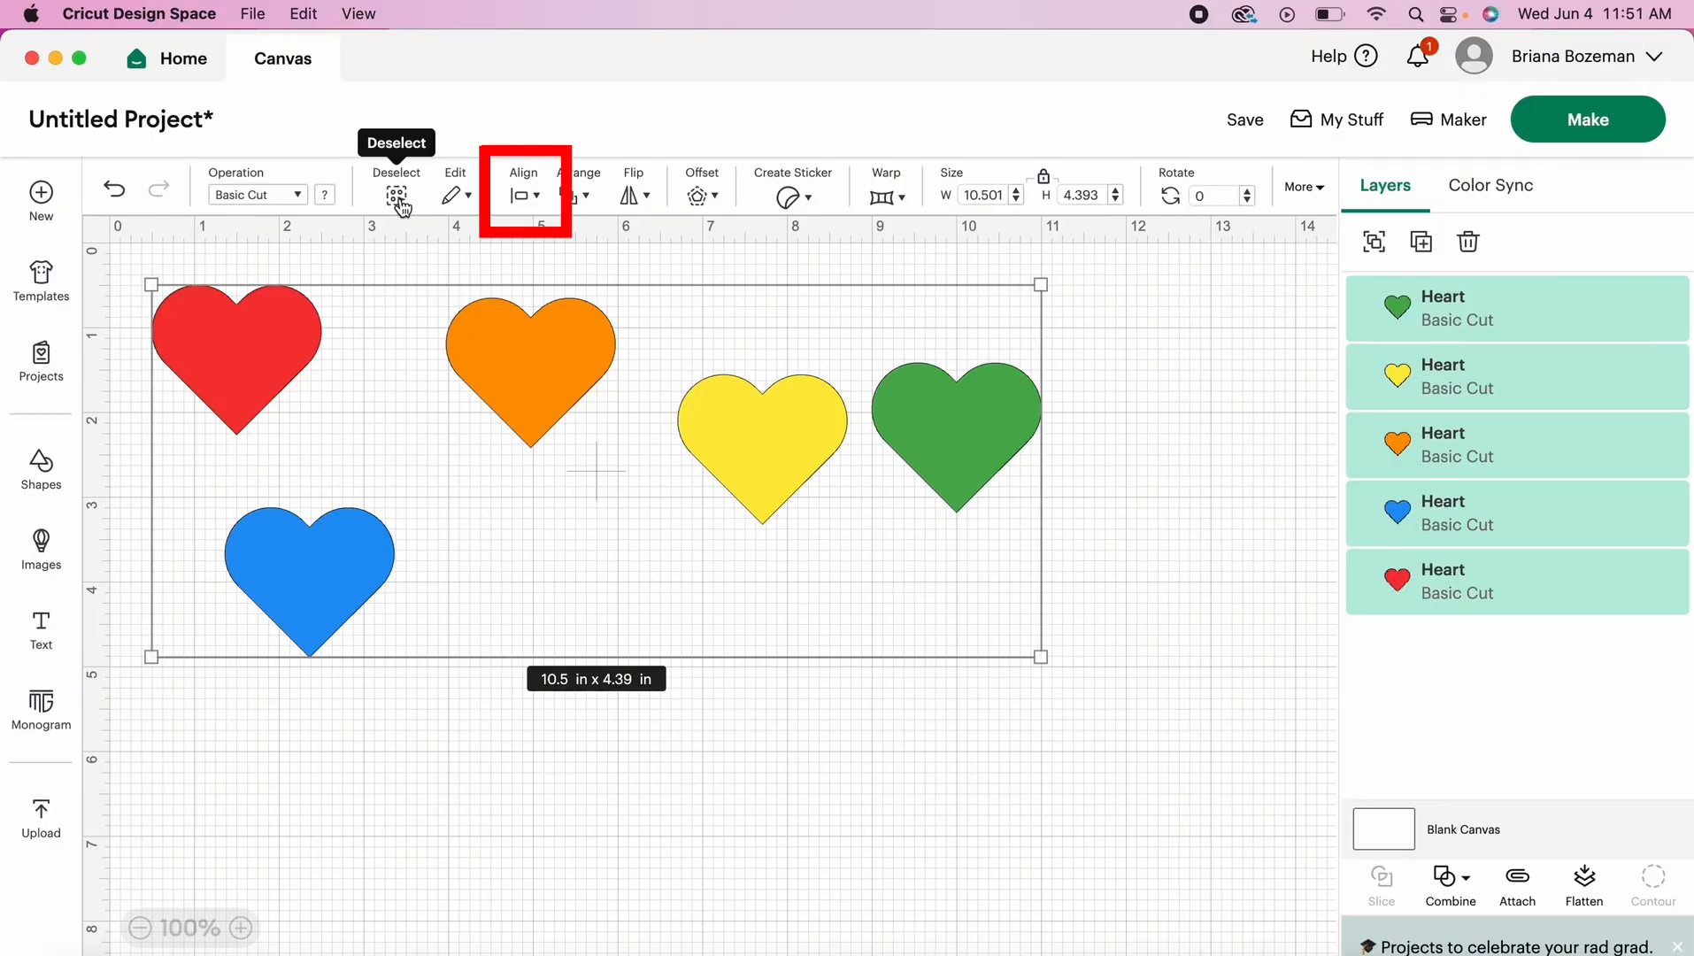
left_click(529, 202)
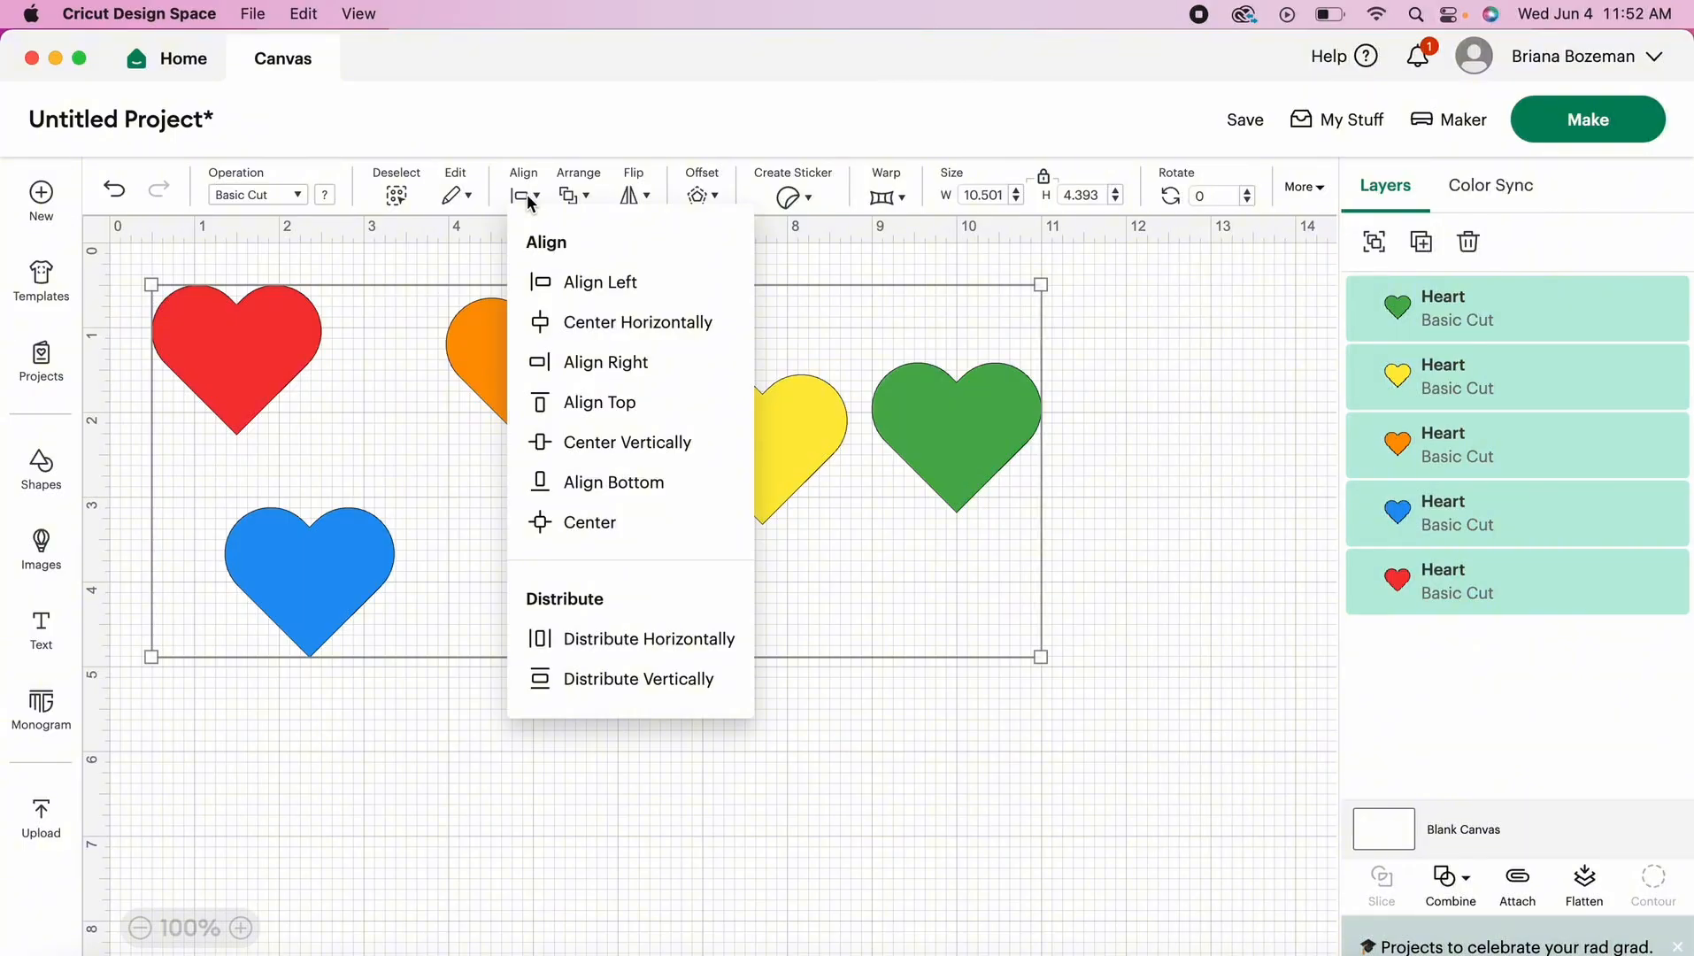
left_click(592, 406)
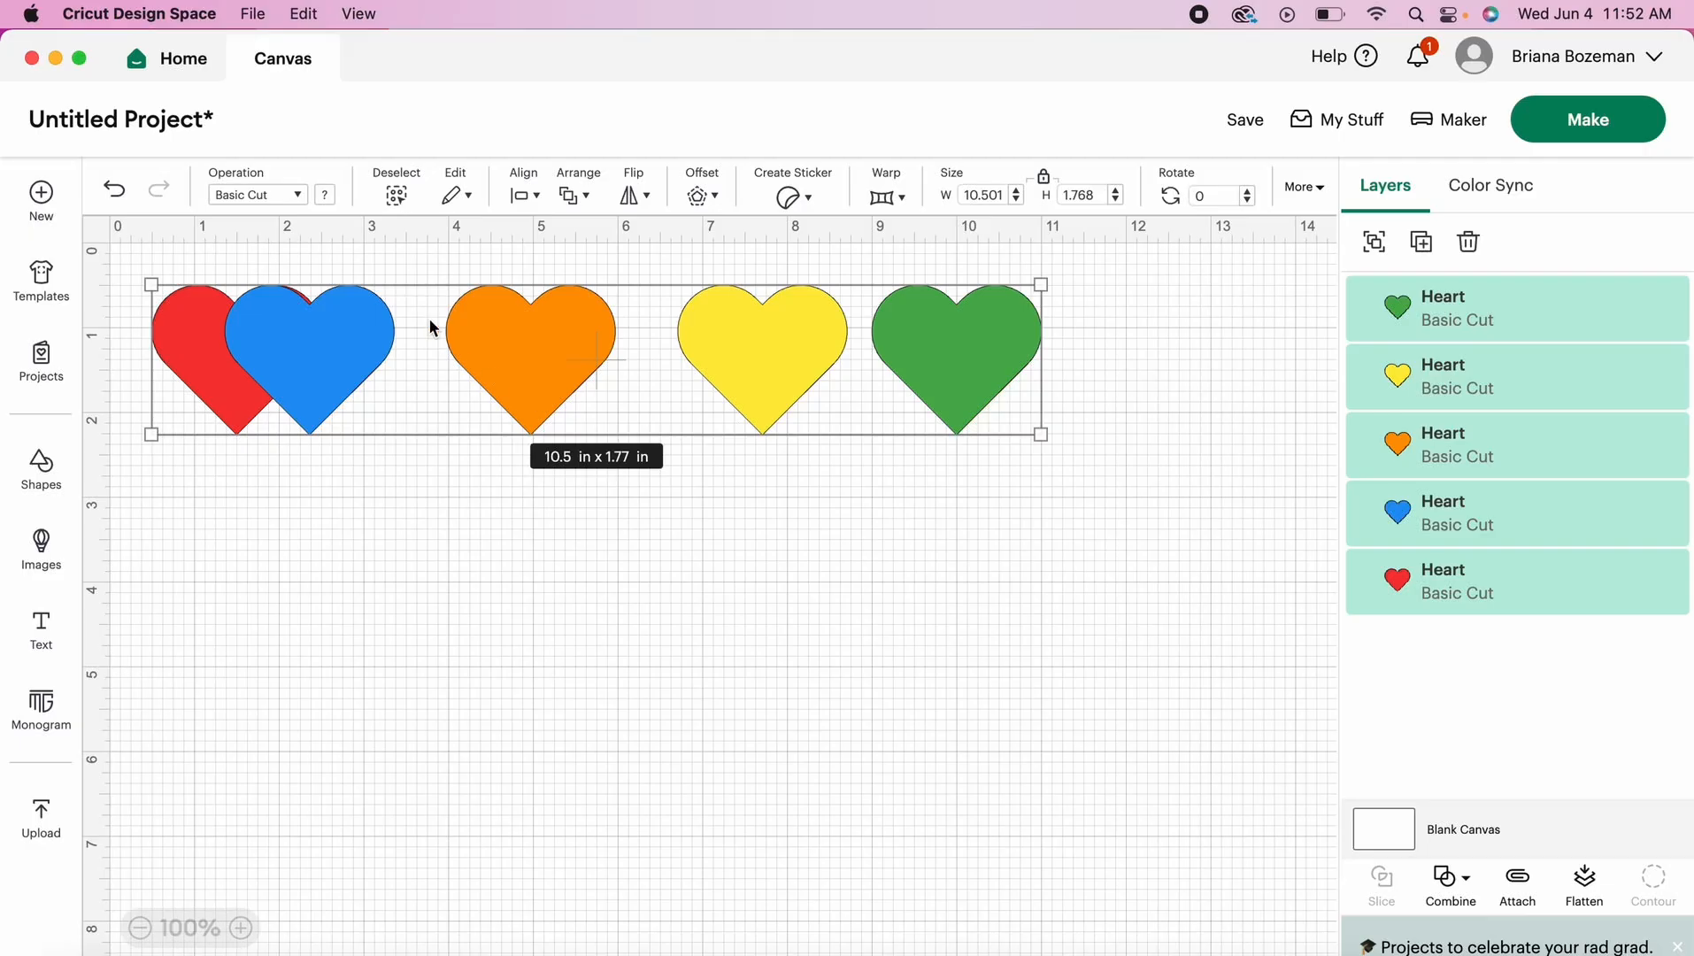
left_click(531, 196)
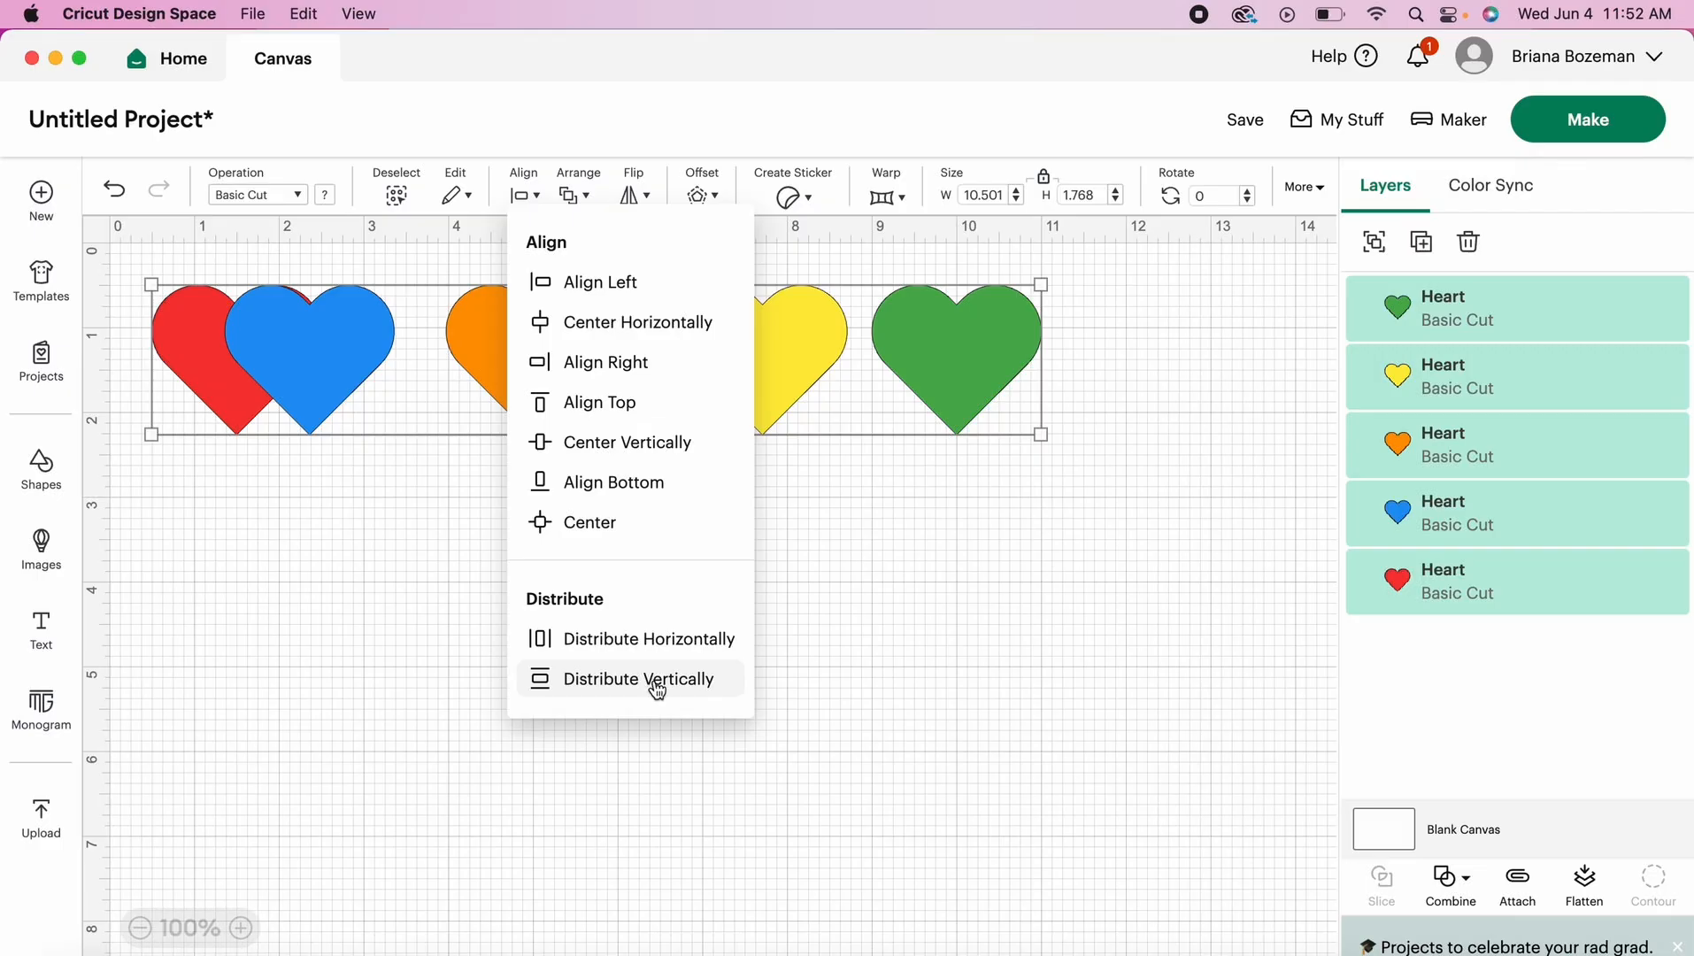
left_click(630, 640)
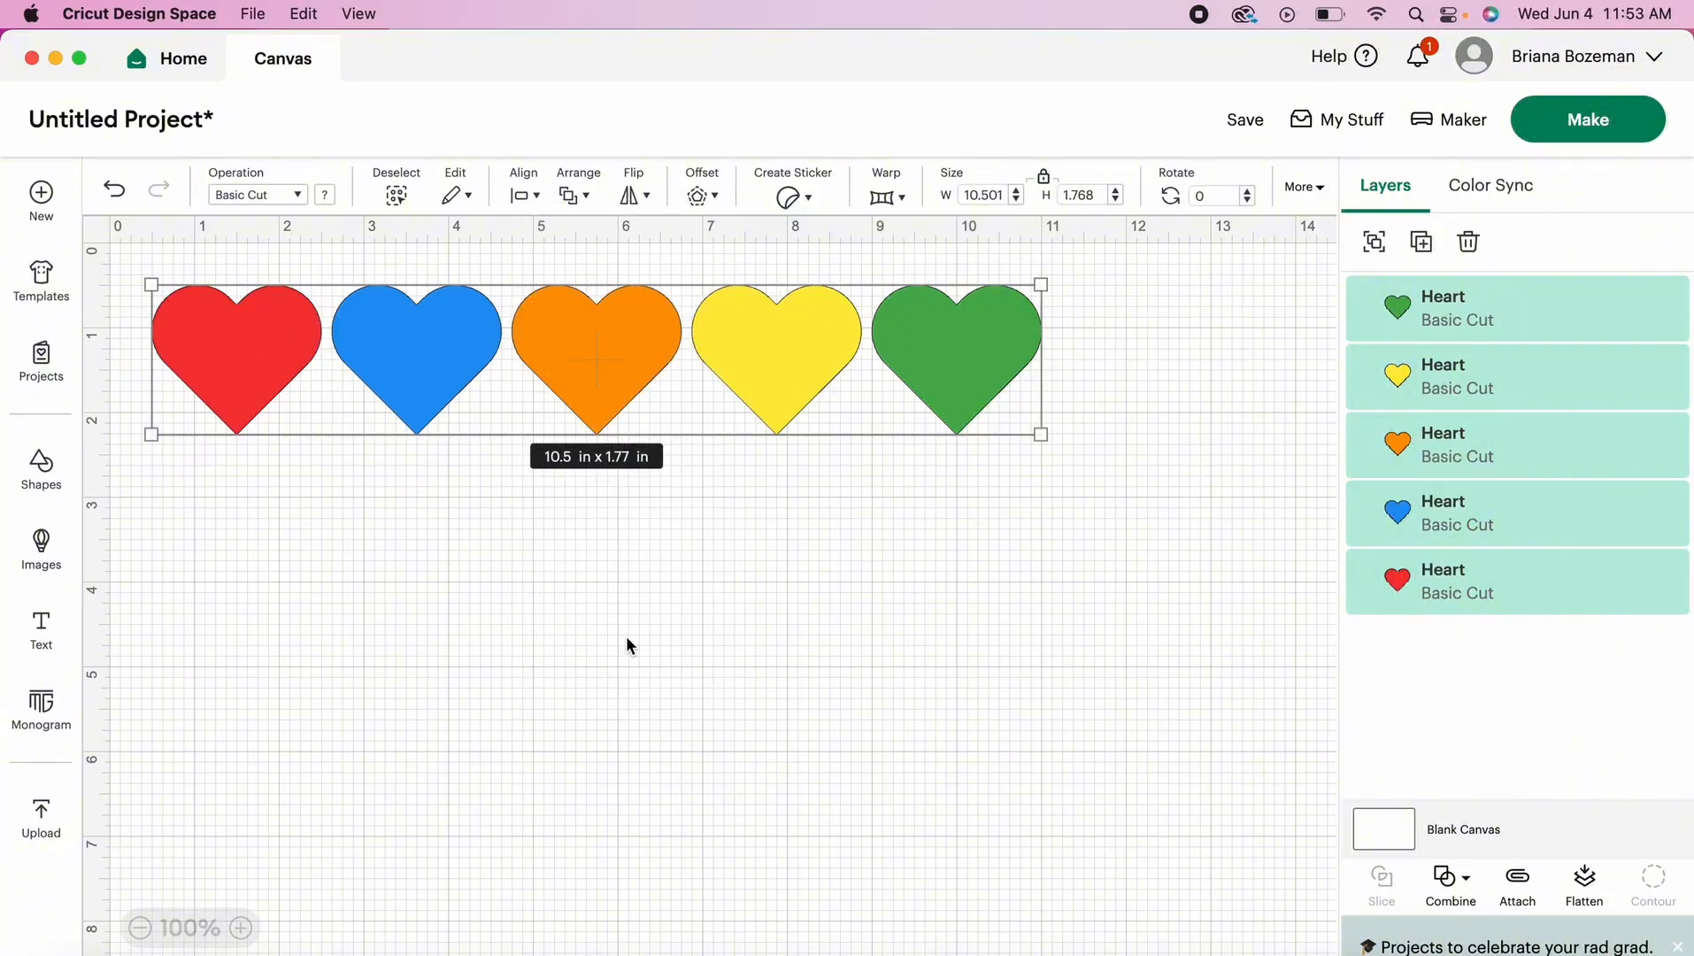